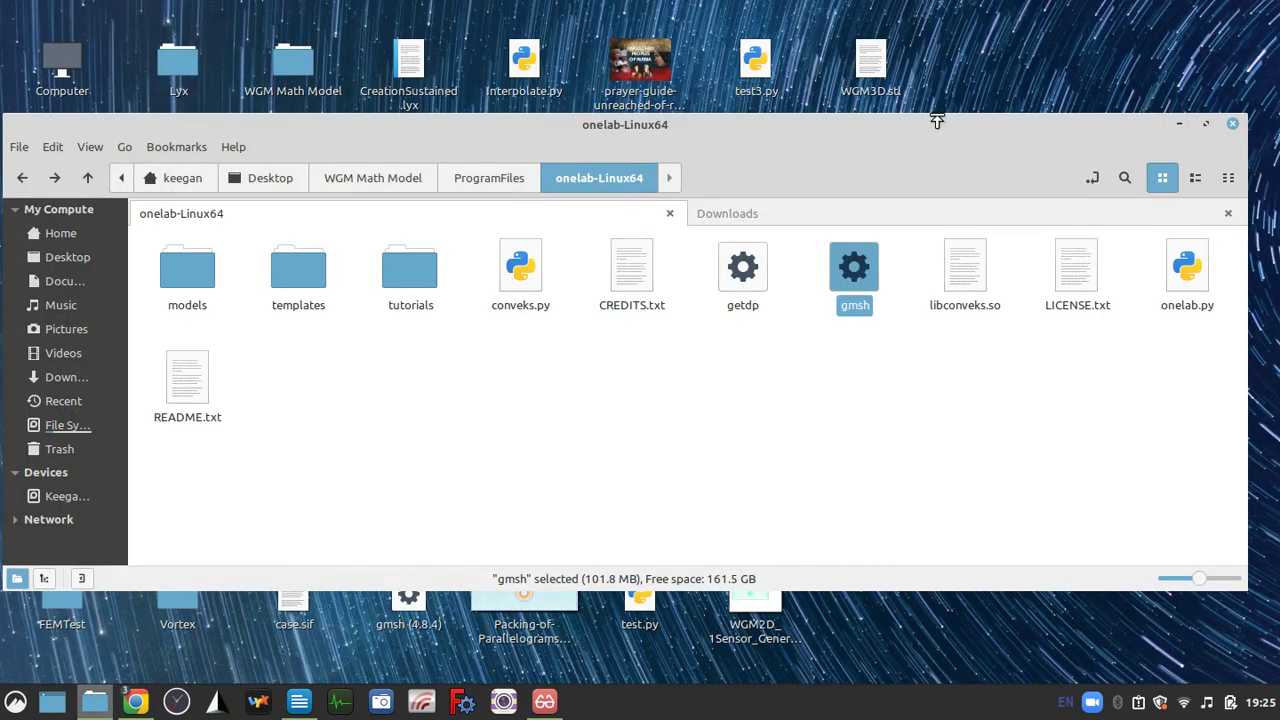
# Step: Stretch the Nemo window to full screen height and clear the file selection
pyautogui.moveTo(937, 120); pyautogui.dragTo(937, 6)
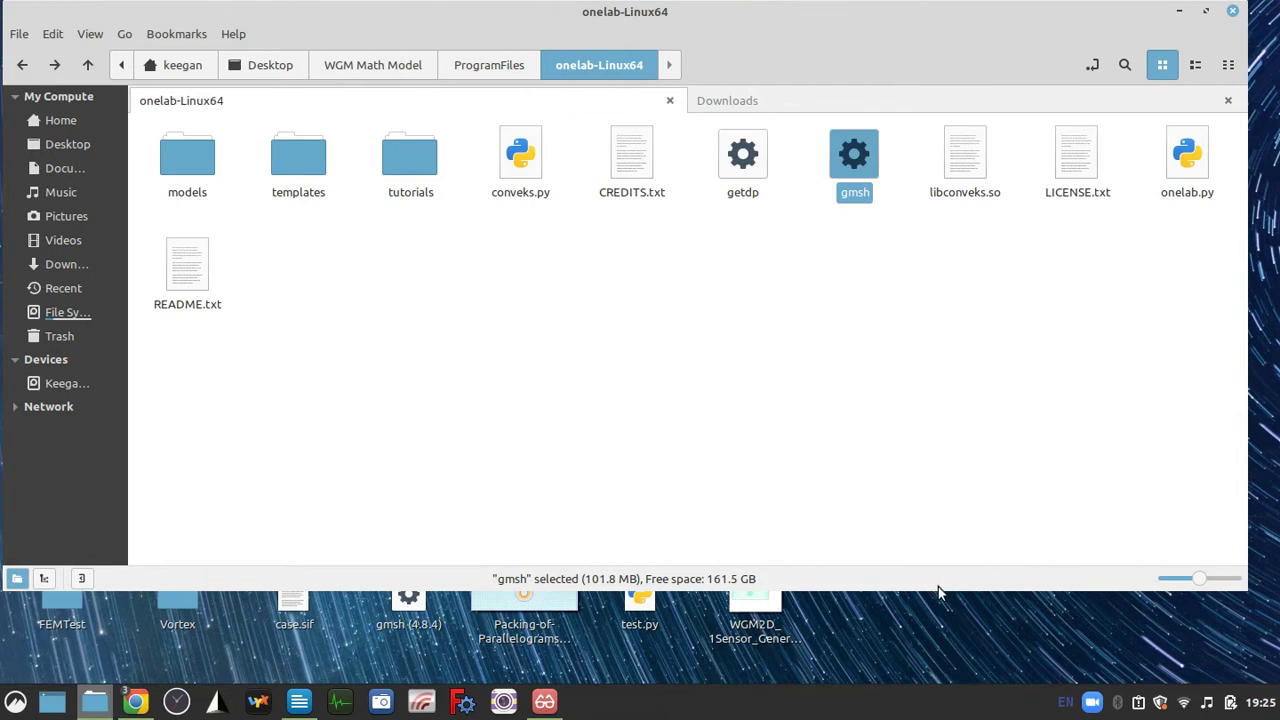
pyautogui.moveTo(938, 592); pyautogui.dragTo(928, 697)
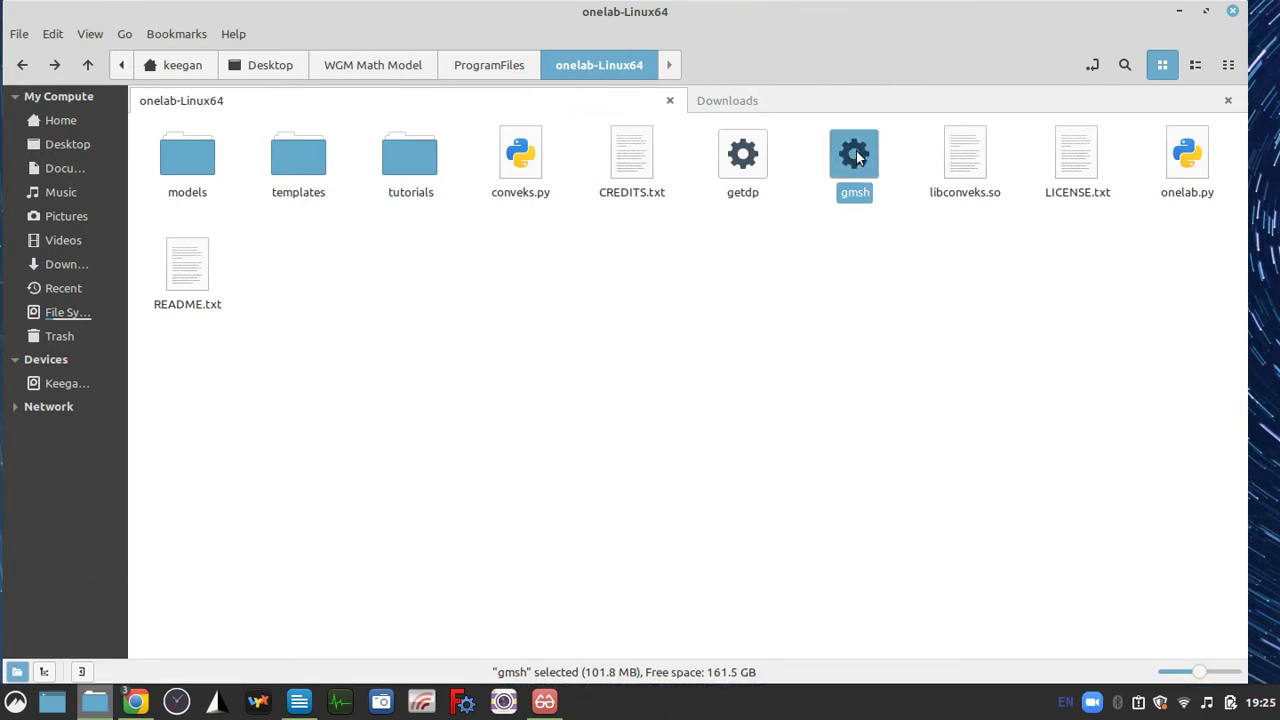
pyautogui.click(890, 296)
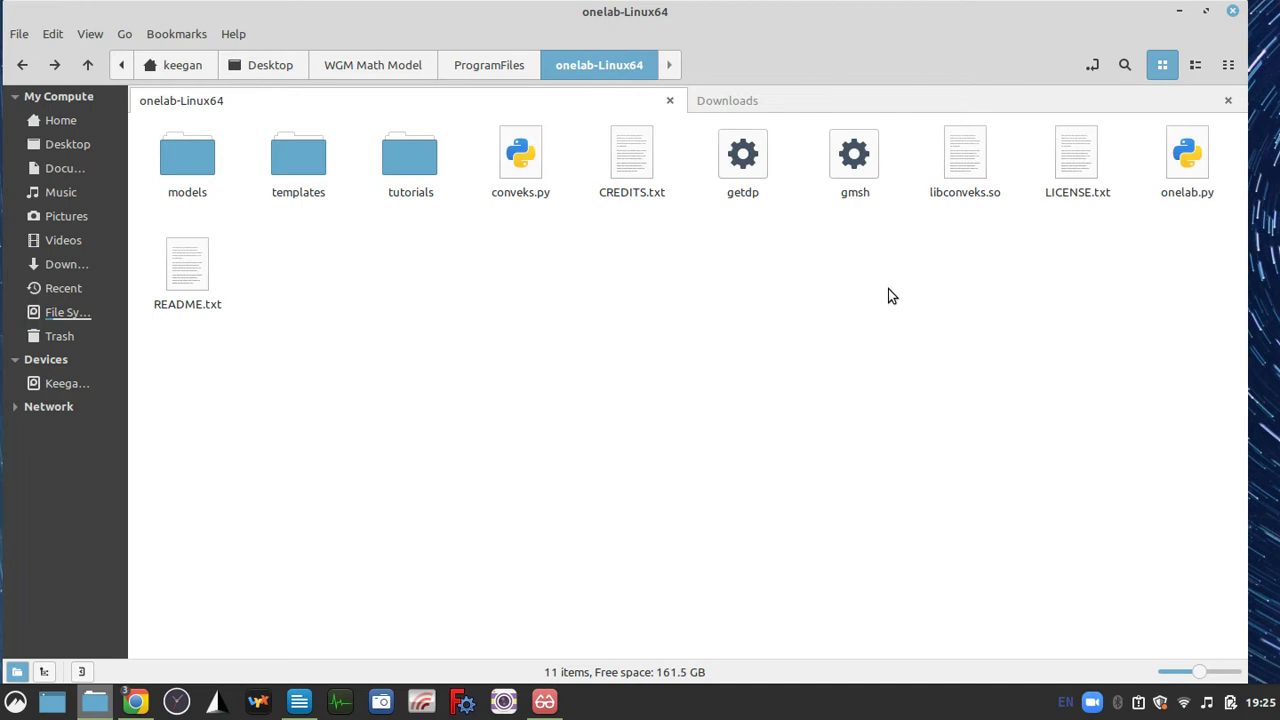
# Step: Launch the gmsh executable from the onelab-Linux64 folder
pyautogui.click(856, 162)
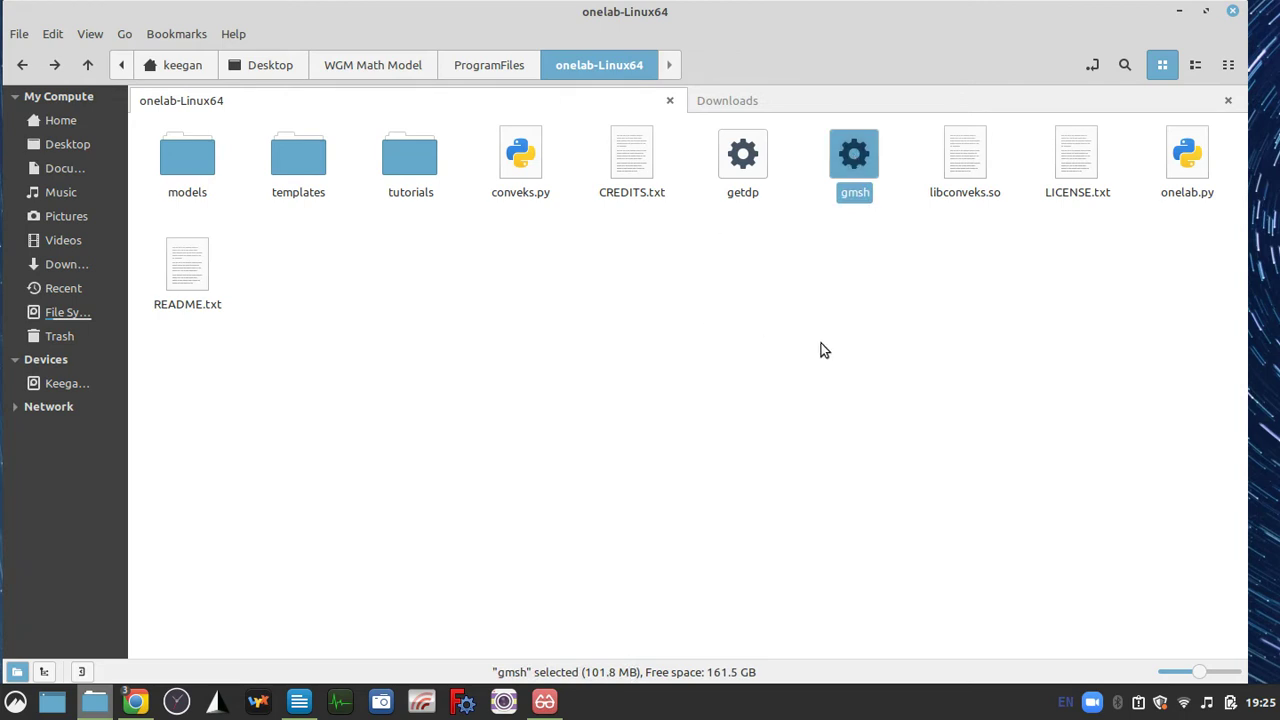
pyautogui.click(217, 704)
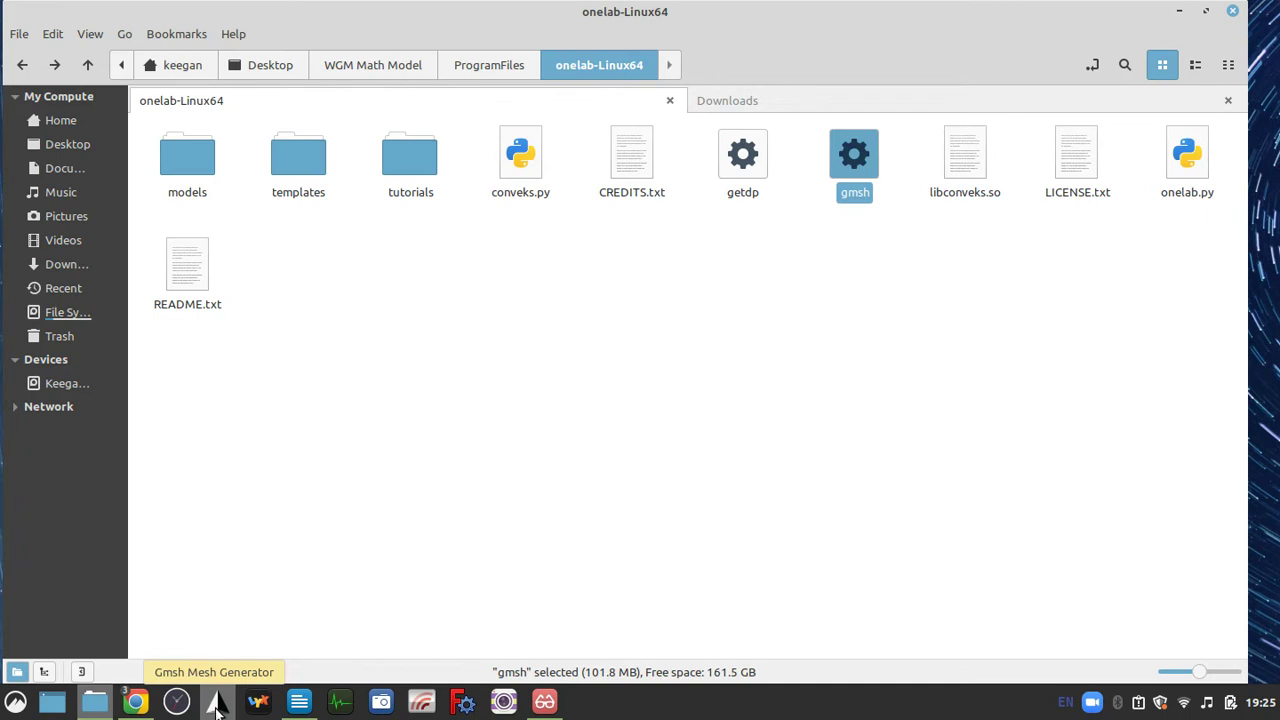
pyautogui.doubleClick(851, 158)
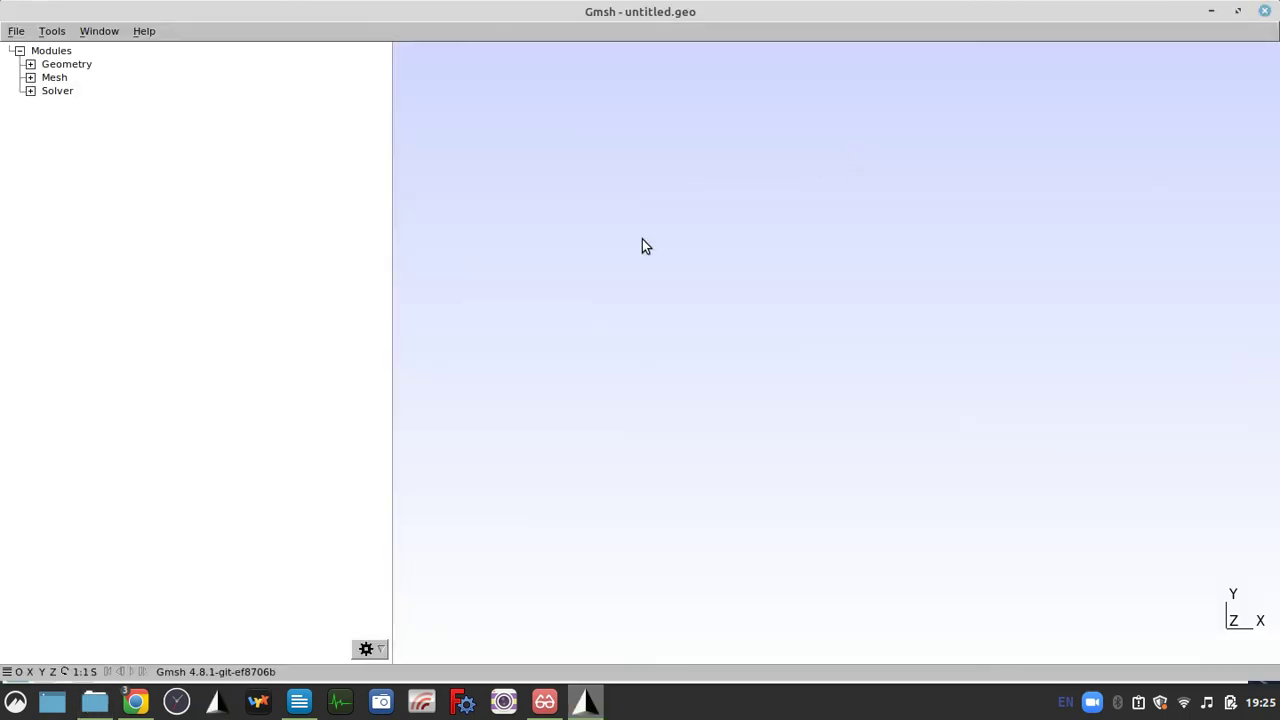
# Step: Look through File > Open Recent without opening any model
pyautogui.click(16, 31)
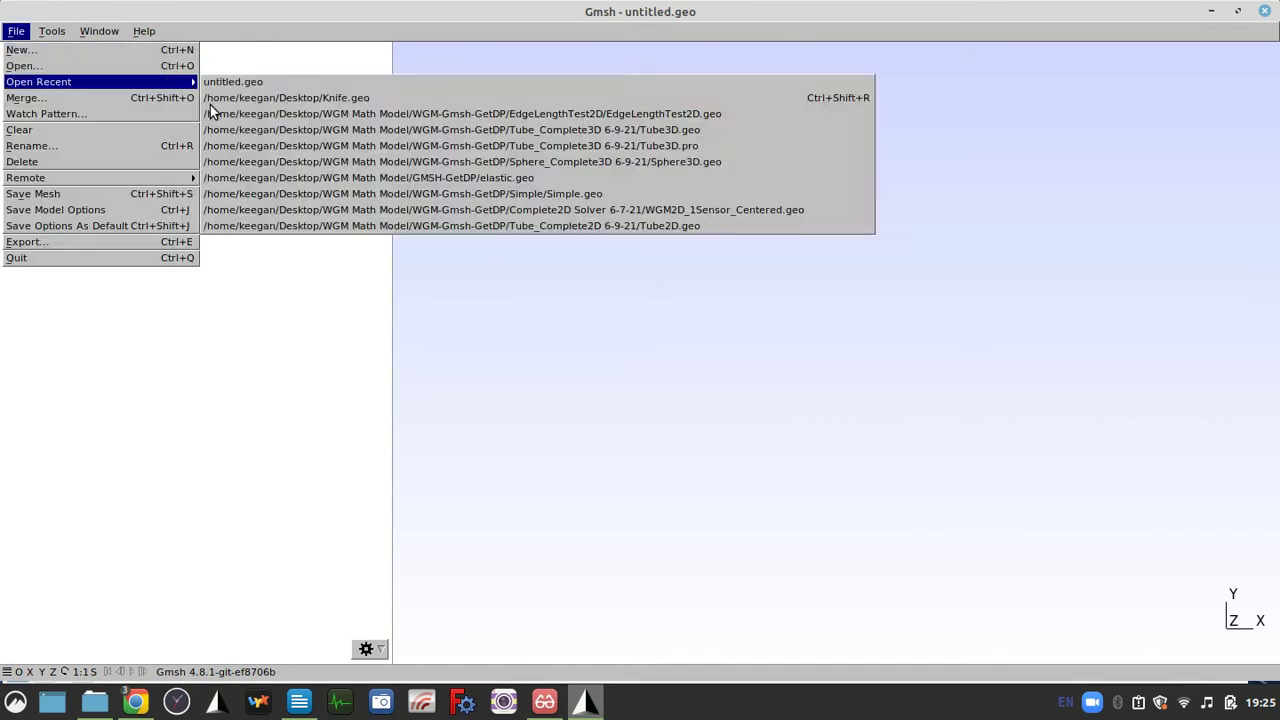
pyautogui.click(266, 124)
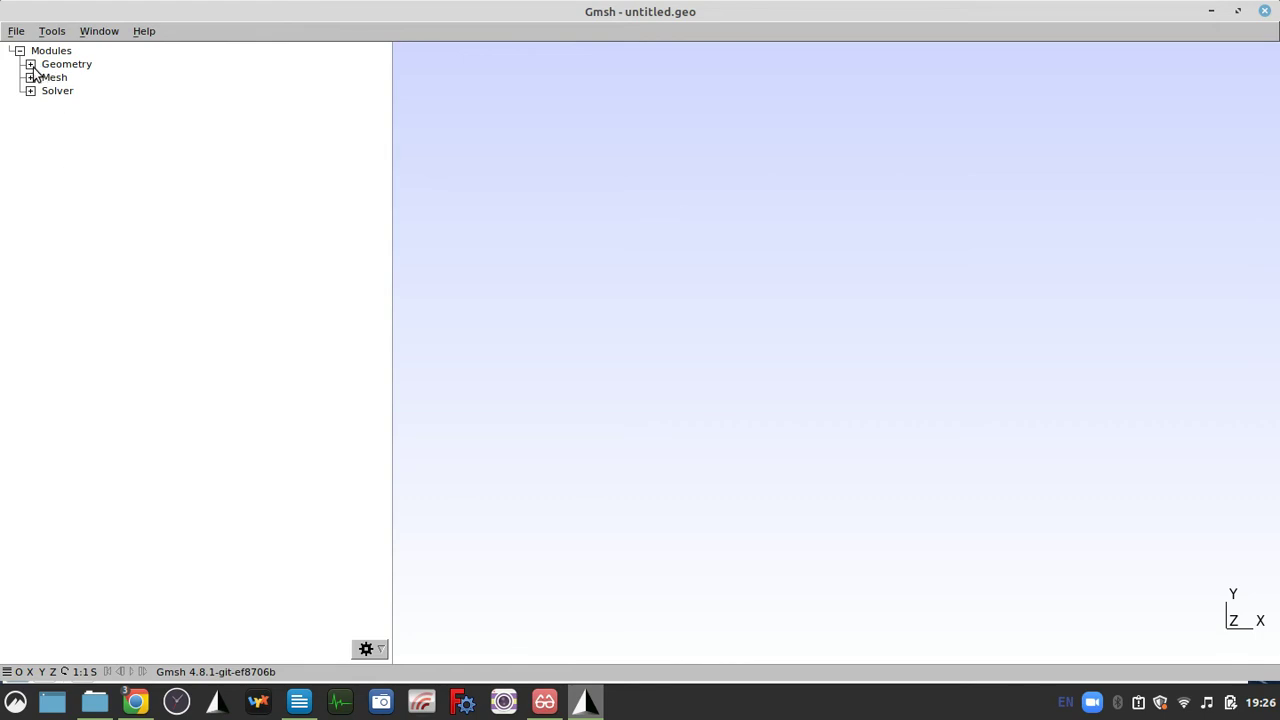
# Step: Expand Geometry > Elementary entities > Add and choose Point
pyautogui.press('F12')
pyautogui.click(747, 96)
pyautogui.click(30, 64)
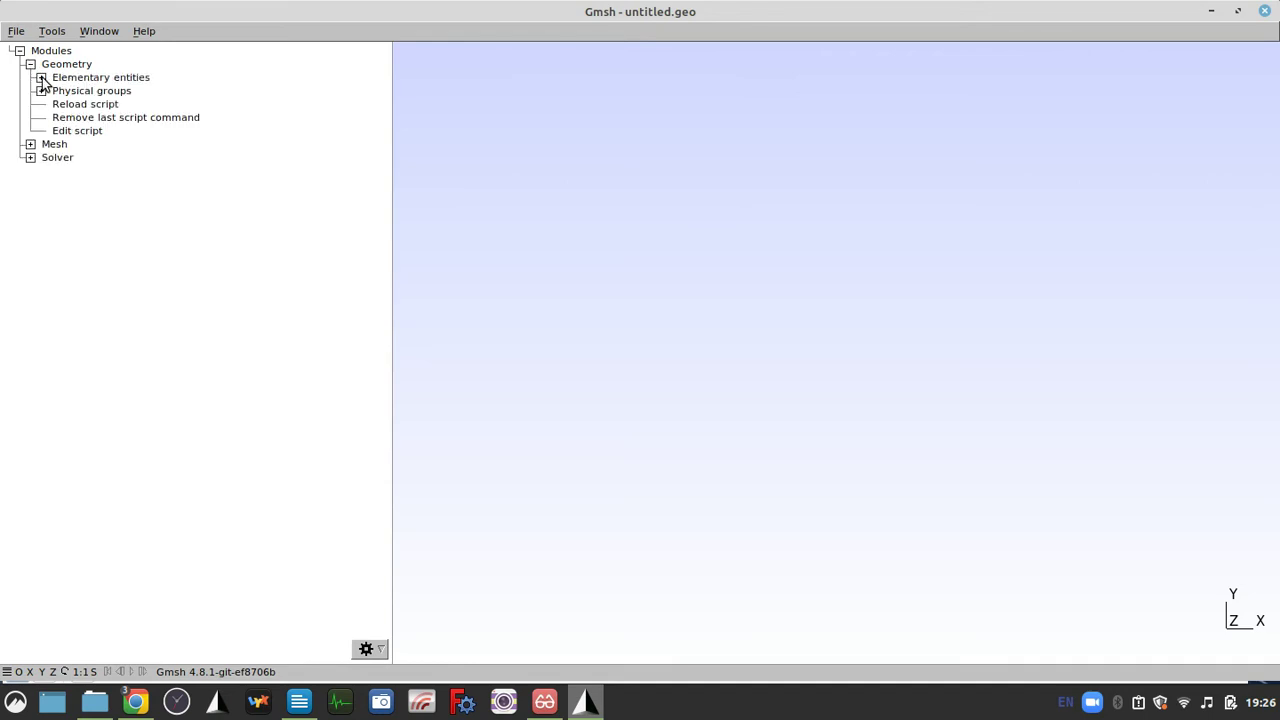
pyautogui.click(41, 77)
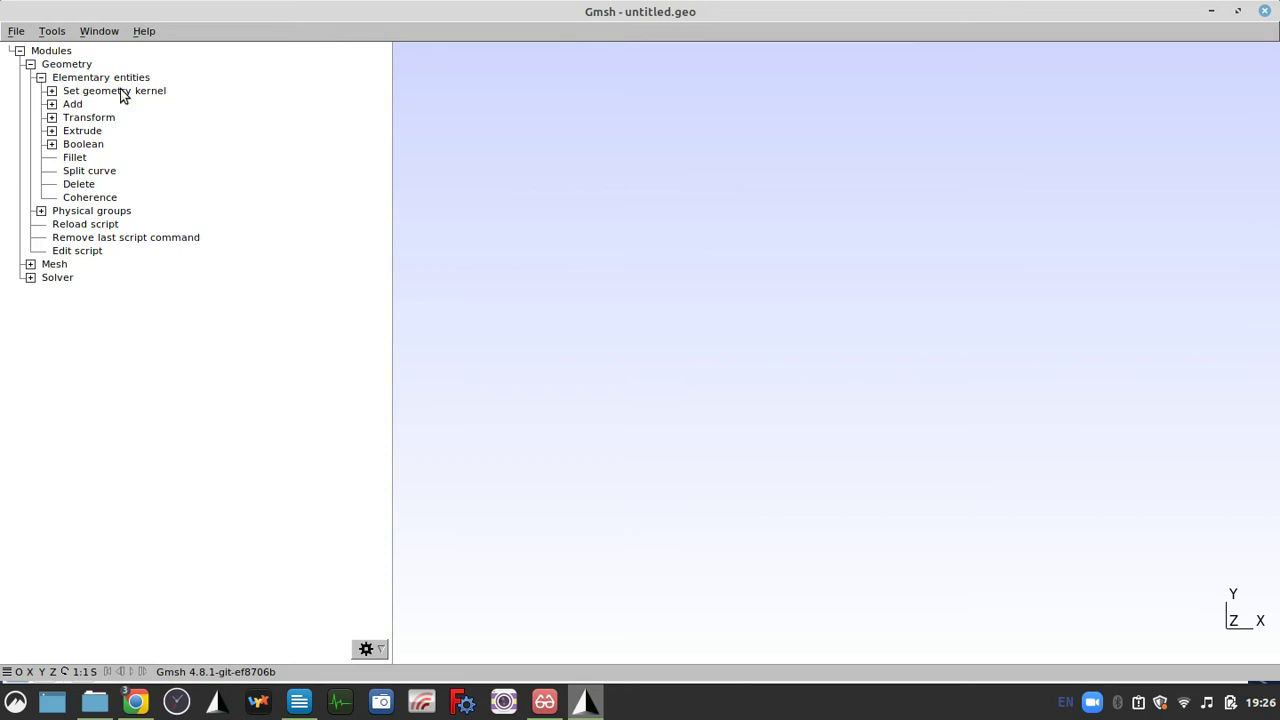
pyautogui.click(51, 105)
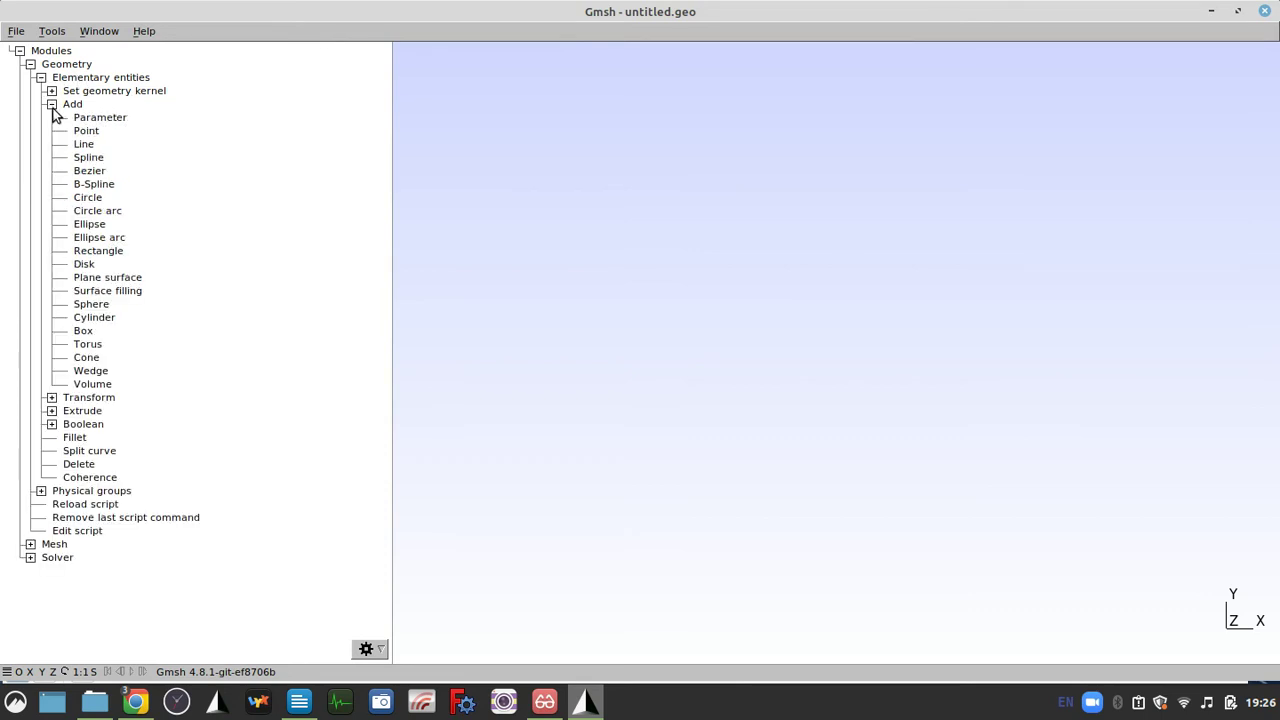
pyautogui.click(100, 133)
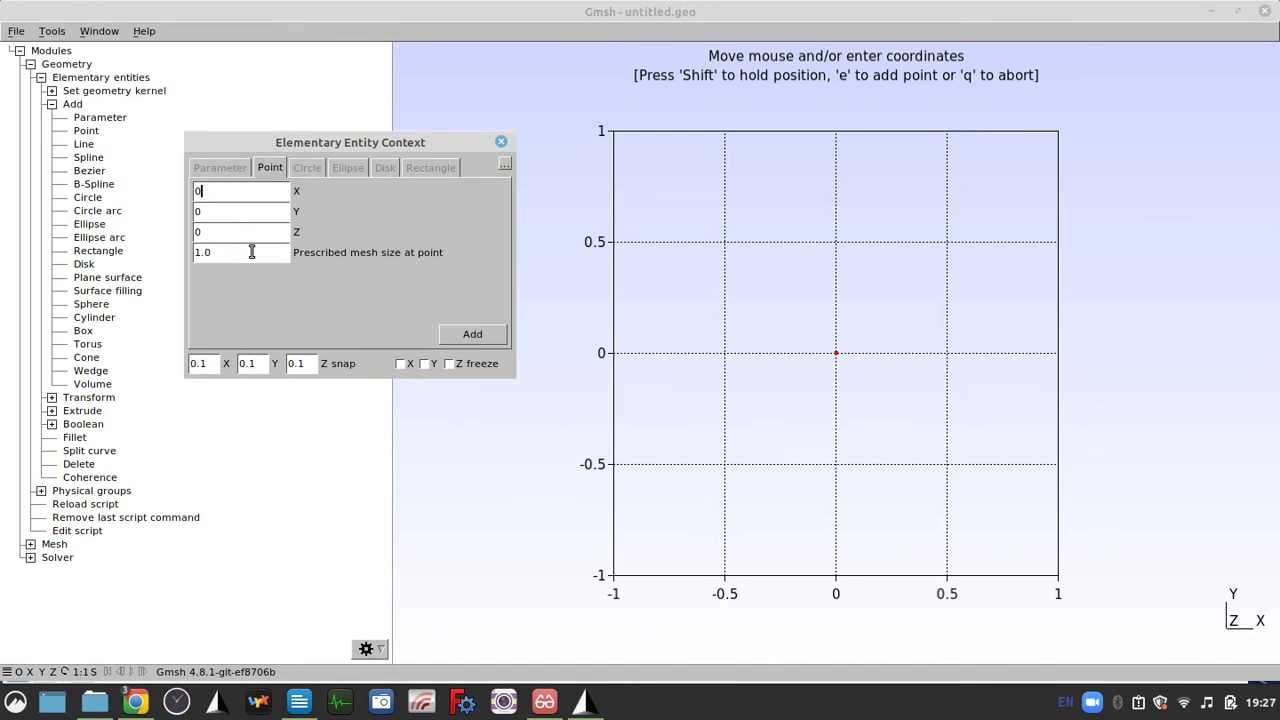
# Step: Add points at (0,0), (0.3,0), (0.3,0.1) and (0,0.1), then close the point dialog
pyautogui.click(451, 340)
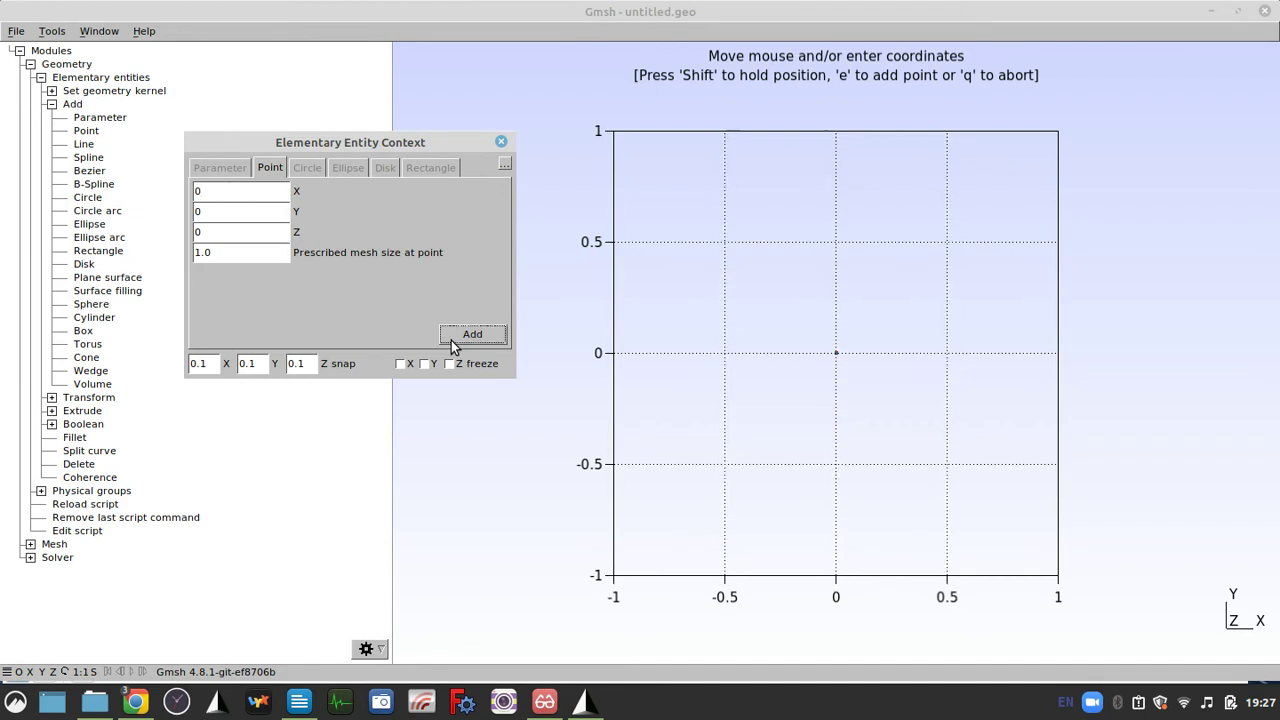
pyautogui.click(243, 190)
pyautogui.write('.3')
pyautogui.click(472, 334)
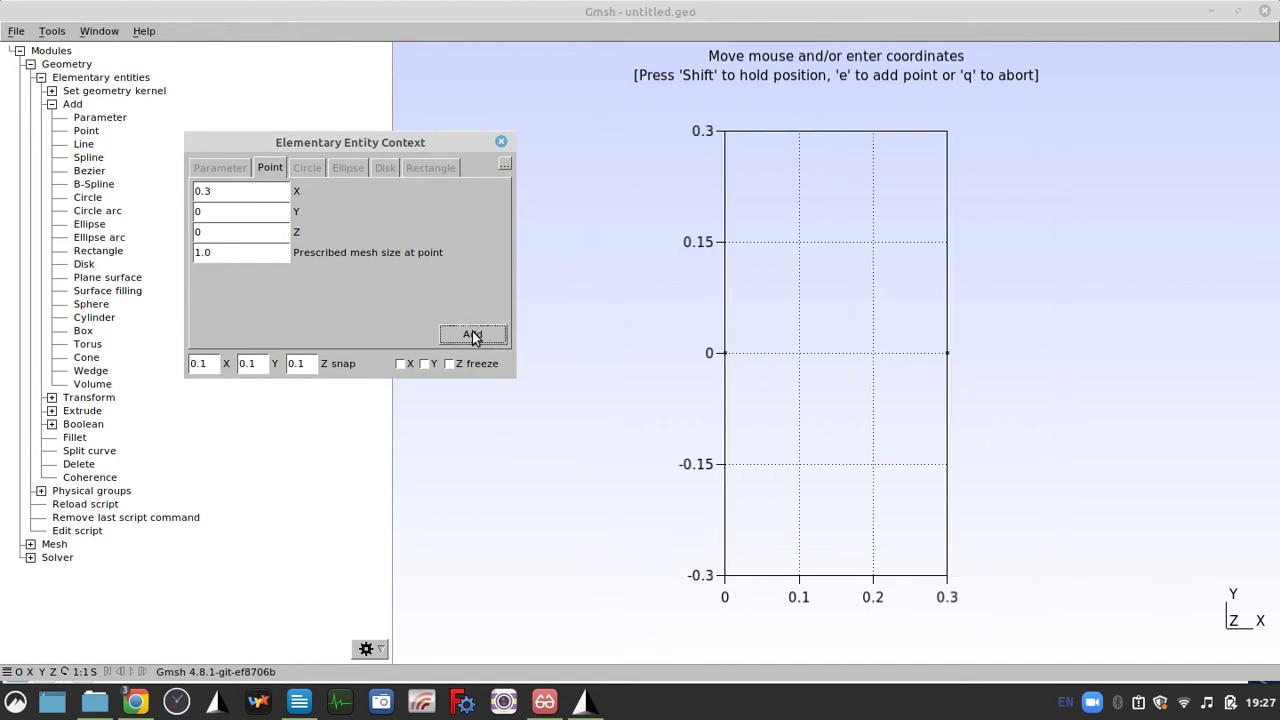
pyautogui.click(241, 212)
pyautogui.write('.1')
pyautogui.click(465, 336)
pyautogui.click(232, 197)
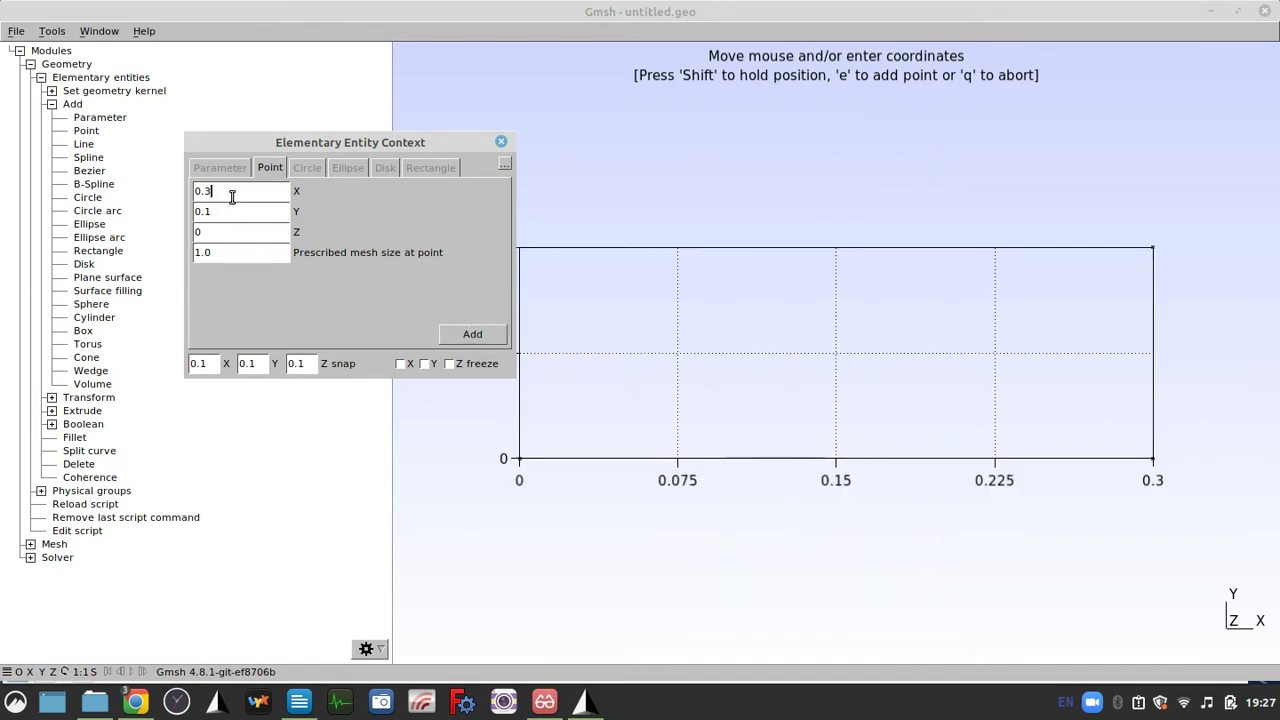
pyautogui.press('BackSpace')
pyautogui.press('BackSpace')
pyautogui.click(470, 332)
pyautogui.moveTo(400, 150); pyautogui.dragTo(278, 150)
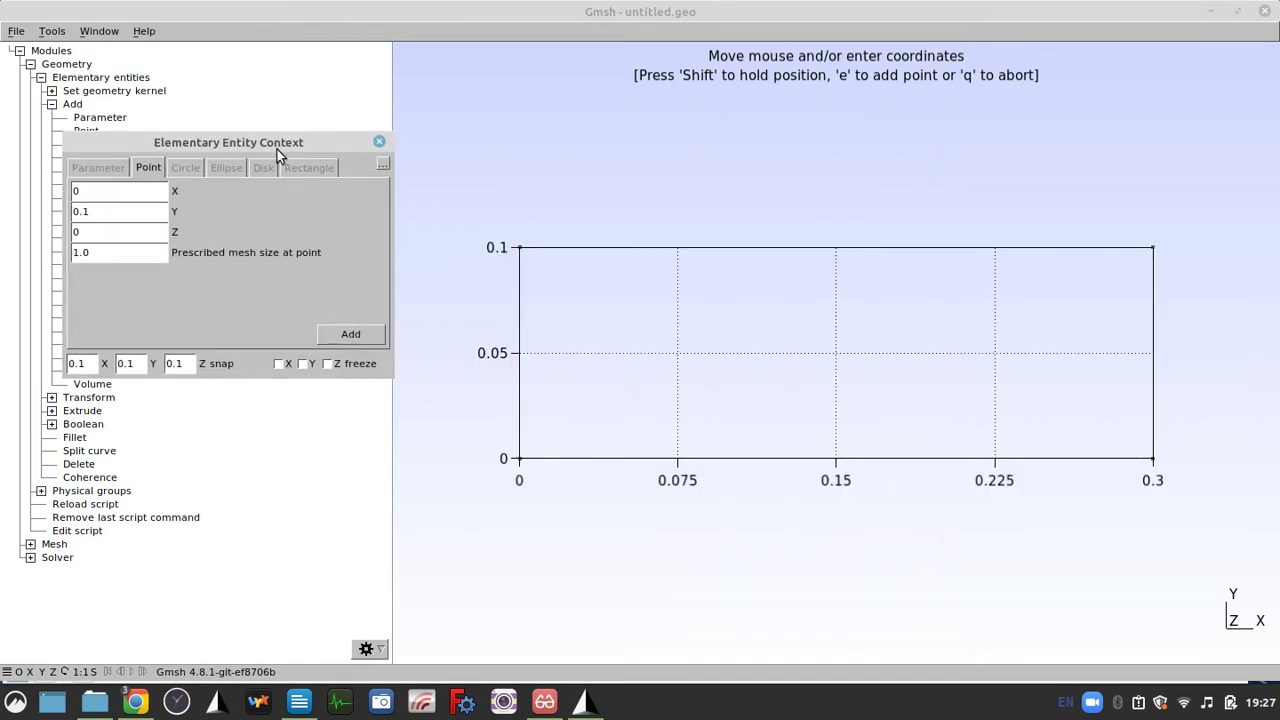
pyautogui.click(379, 142)
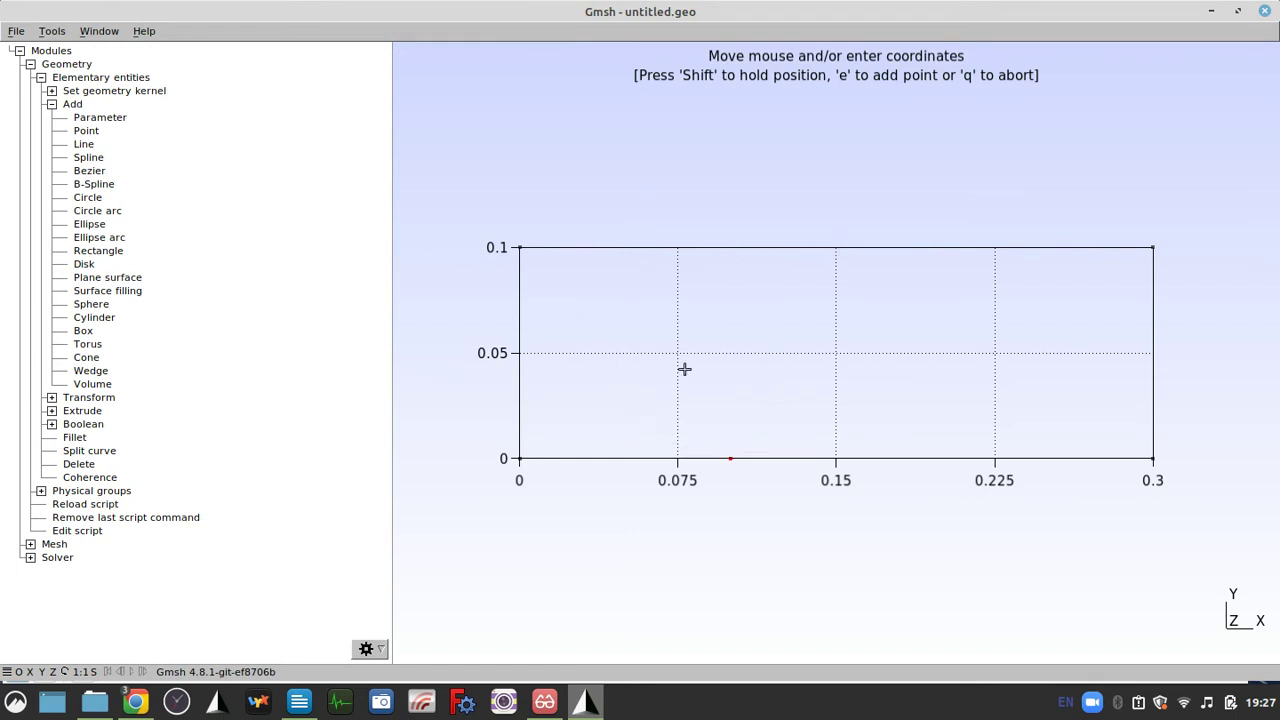
# Step: Draw four straight lines: top, right, bottom and left edges of the rectangle
pyautogui.press('q')
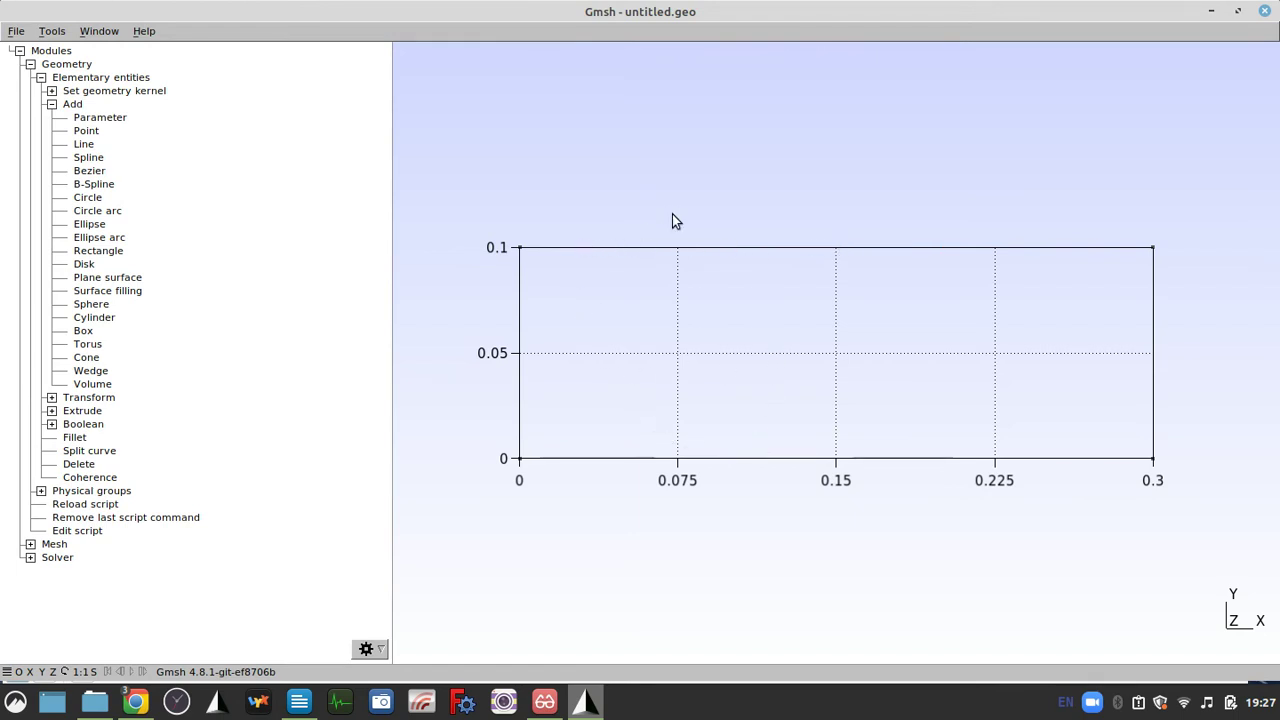
pyautogui.click(86, 145)
pyautogui.click(520, 248)
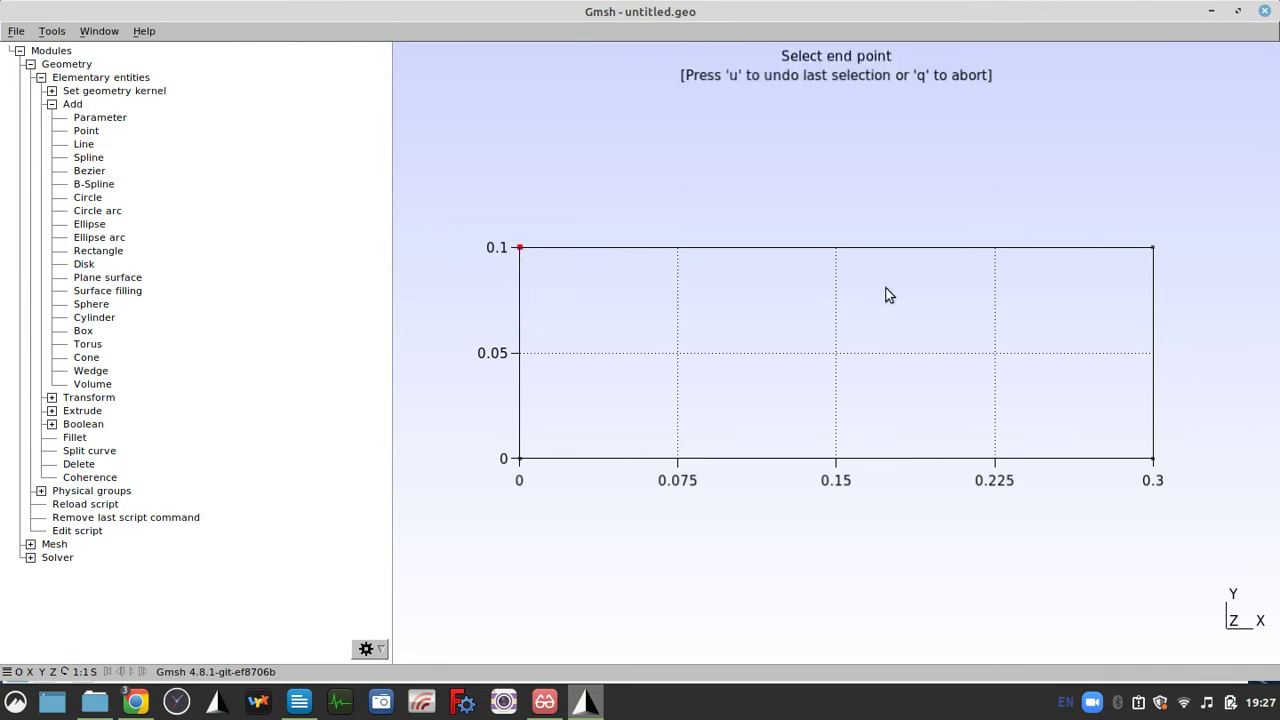
pyautogui.click(1151, 249)
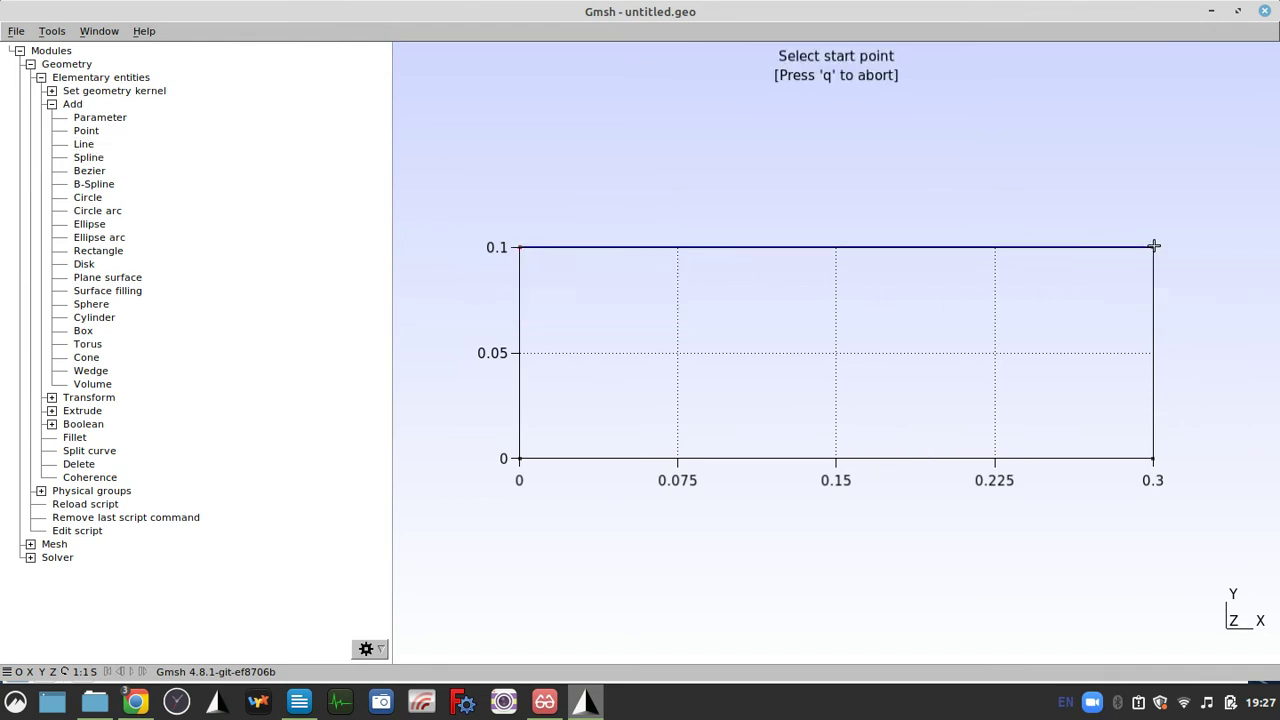
pyautogui.click(1151, 249)
pyautogui.click(1152, 459)
pyautogui.click(1152, 459)
pyautogui.click(519, 458)
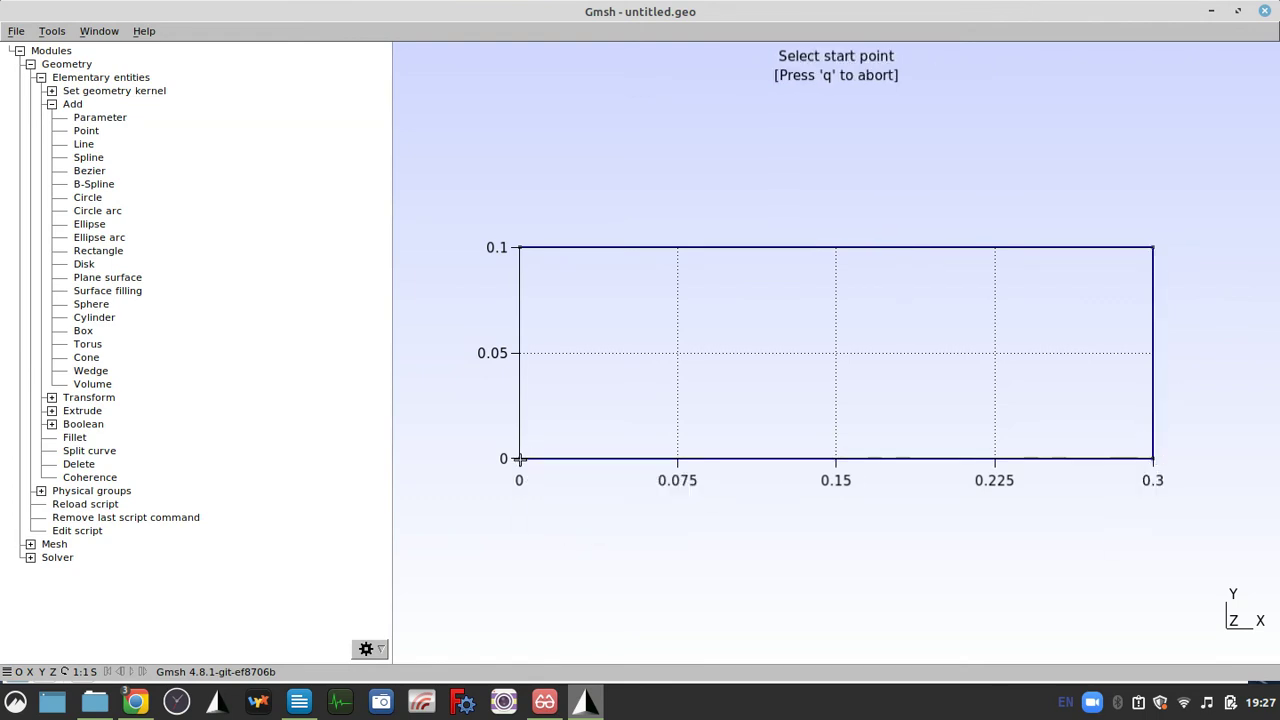
pyautogui.click(519, 458)
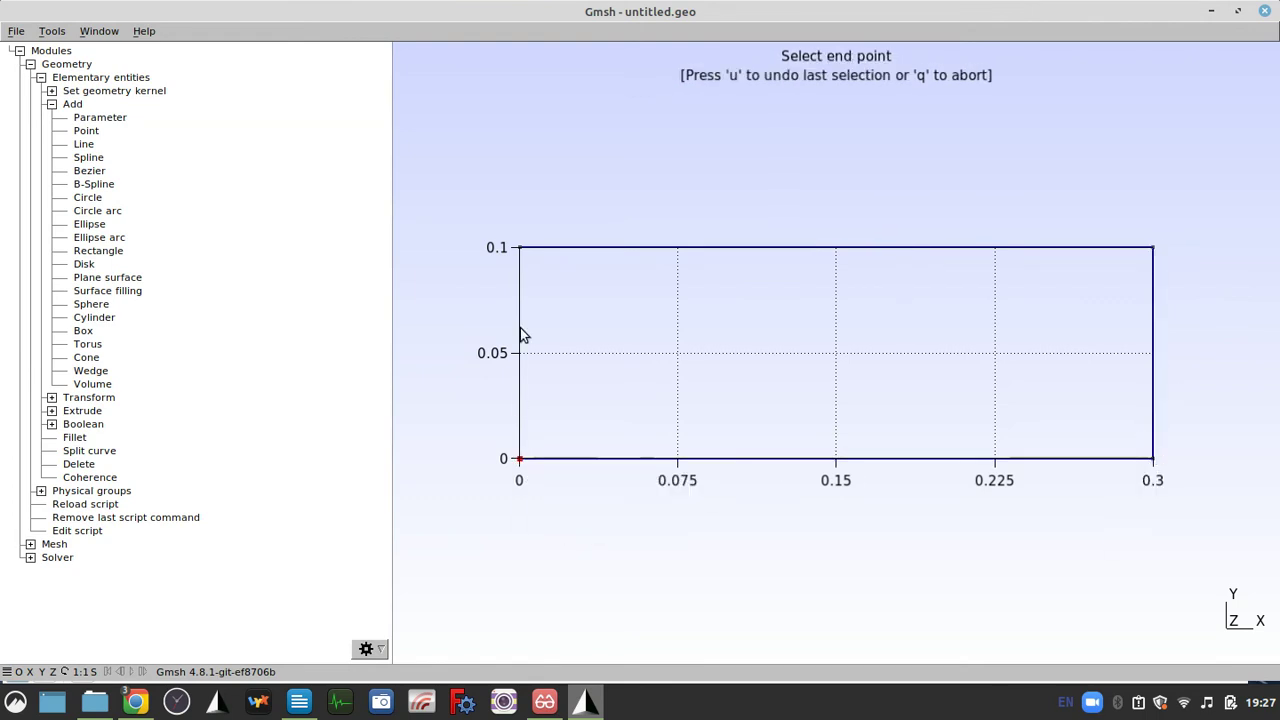
pyautogui.click(519, 248)
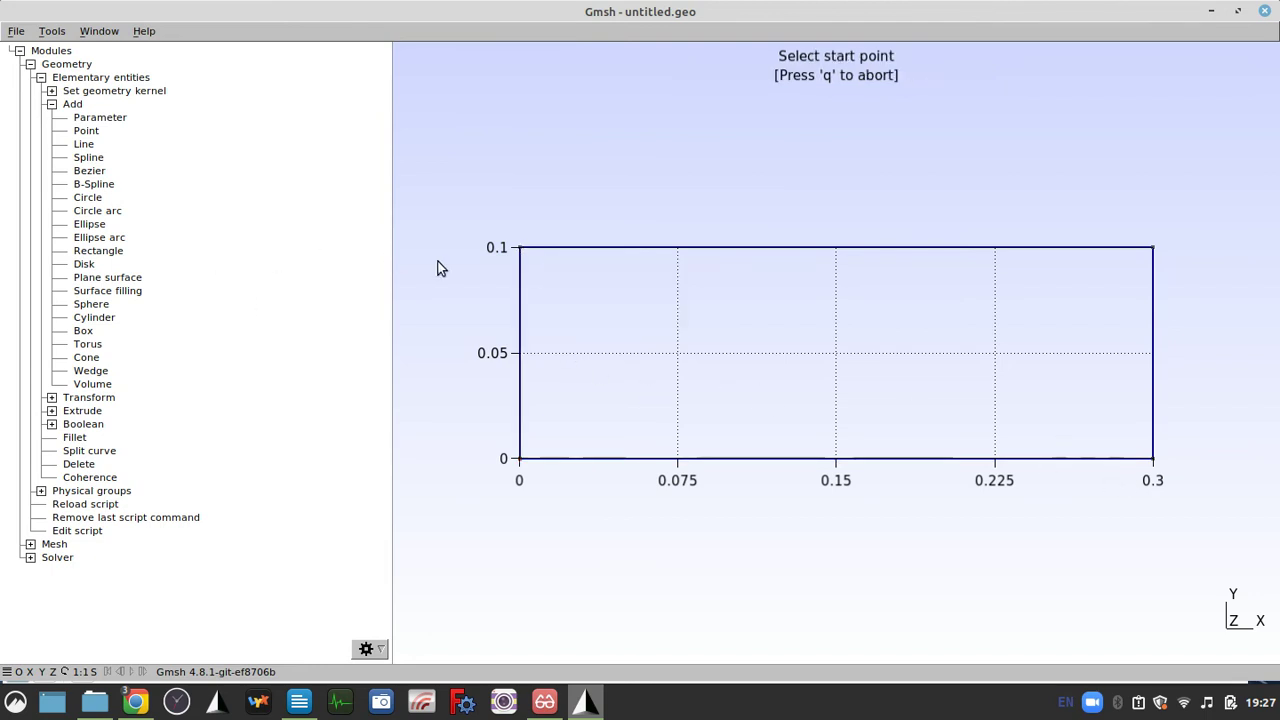
pyautogui.press('q')
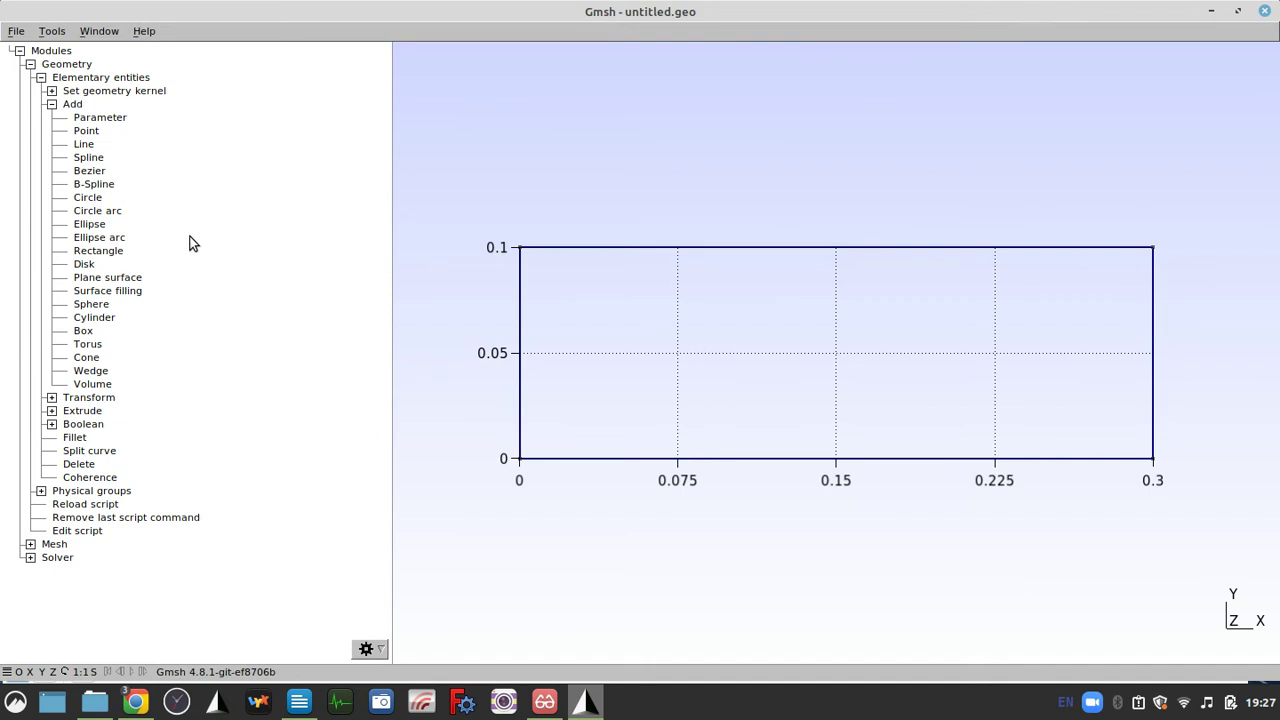
pyautogui.moveTo(789, 429); pyautogui.dragTo(700, 478)
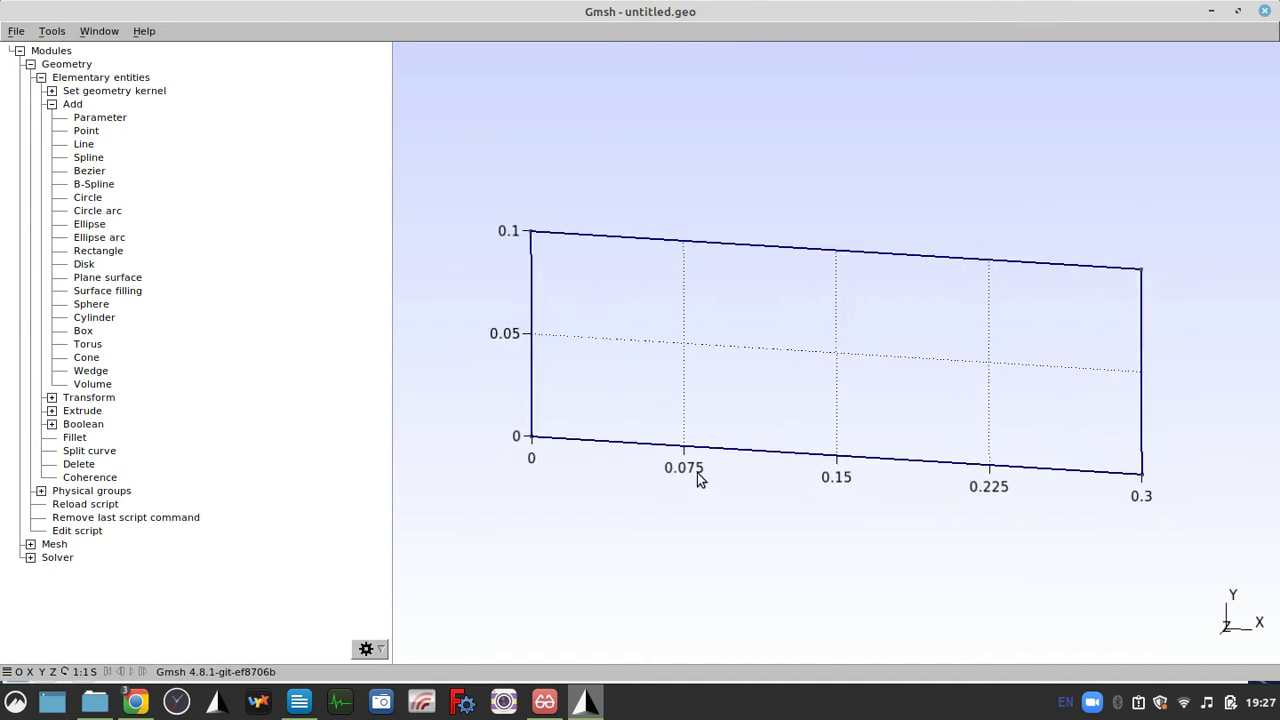
pyautogui.moveTo(766, 409); pyautogui.dragTo(843, 414)
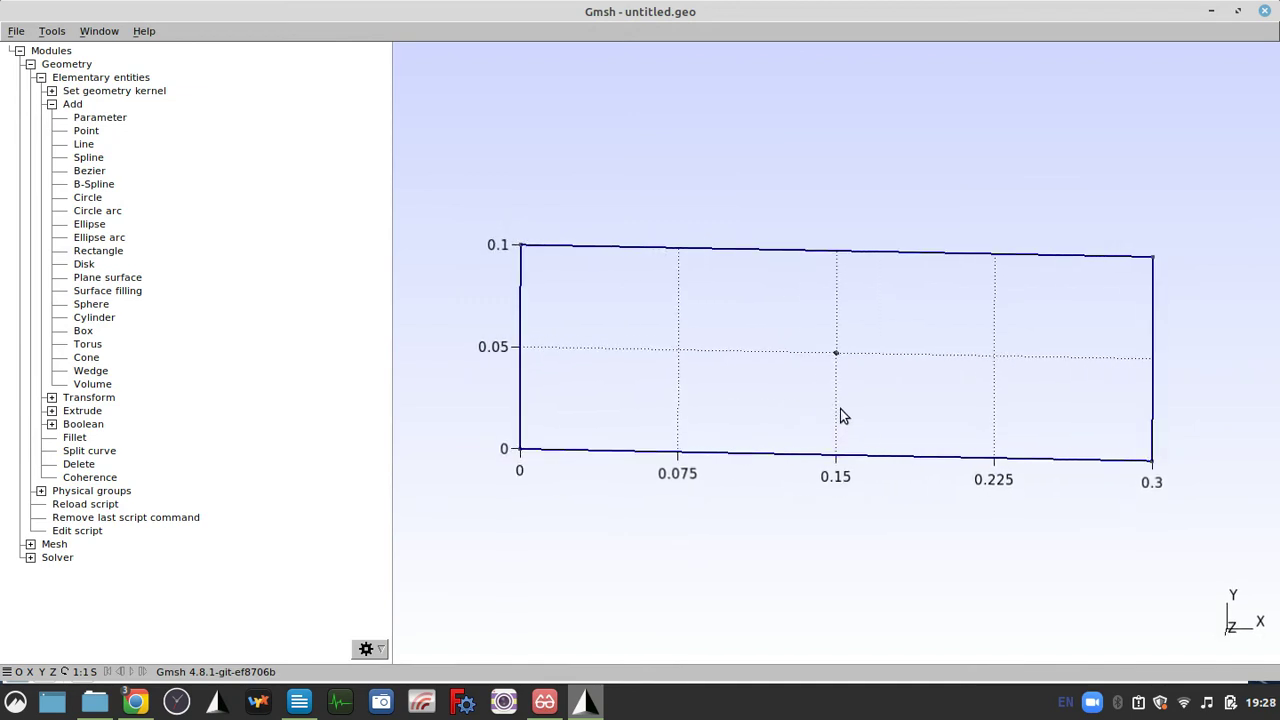
pyautogui.moveTo(964, 422); pyautogui.dragTo(953, 417)
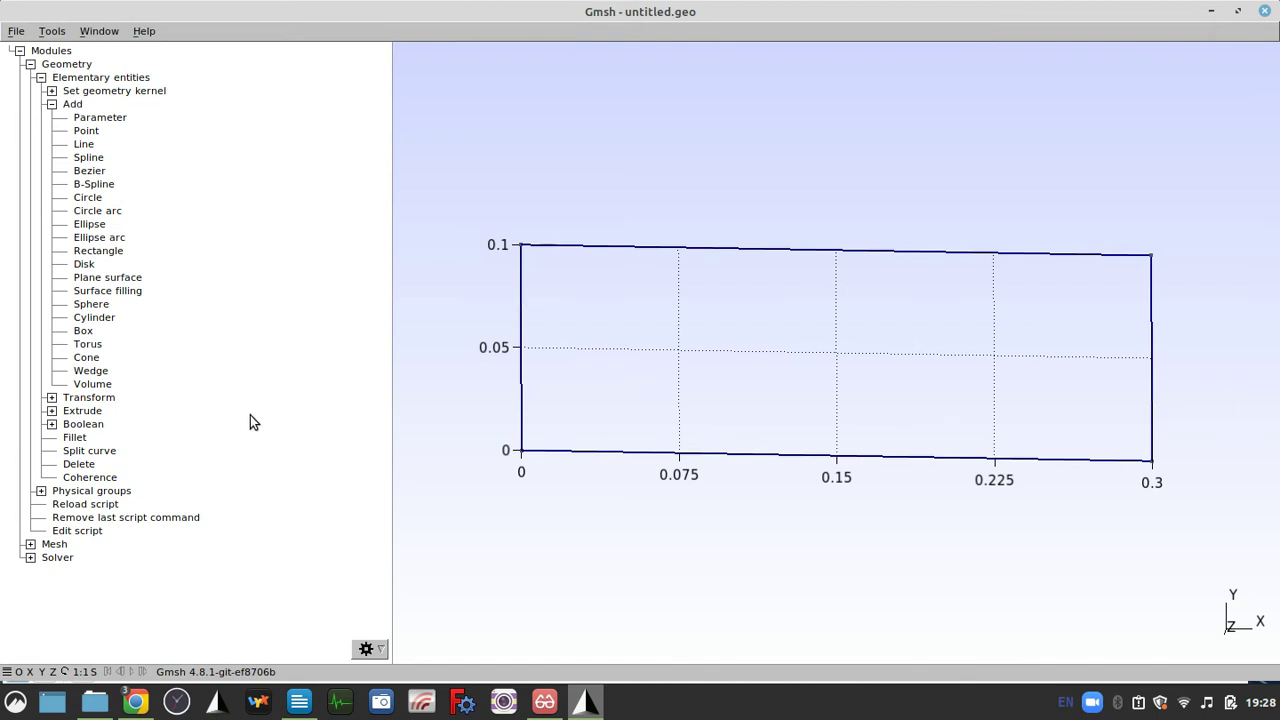
# Step: Face the beam straight on and expand Physical groups > Add to list group types
pyautogui.moveTo(629, 412); pyautogui.dragTo(655, 415)
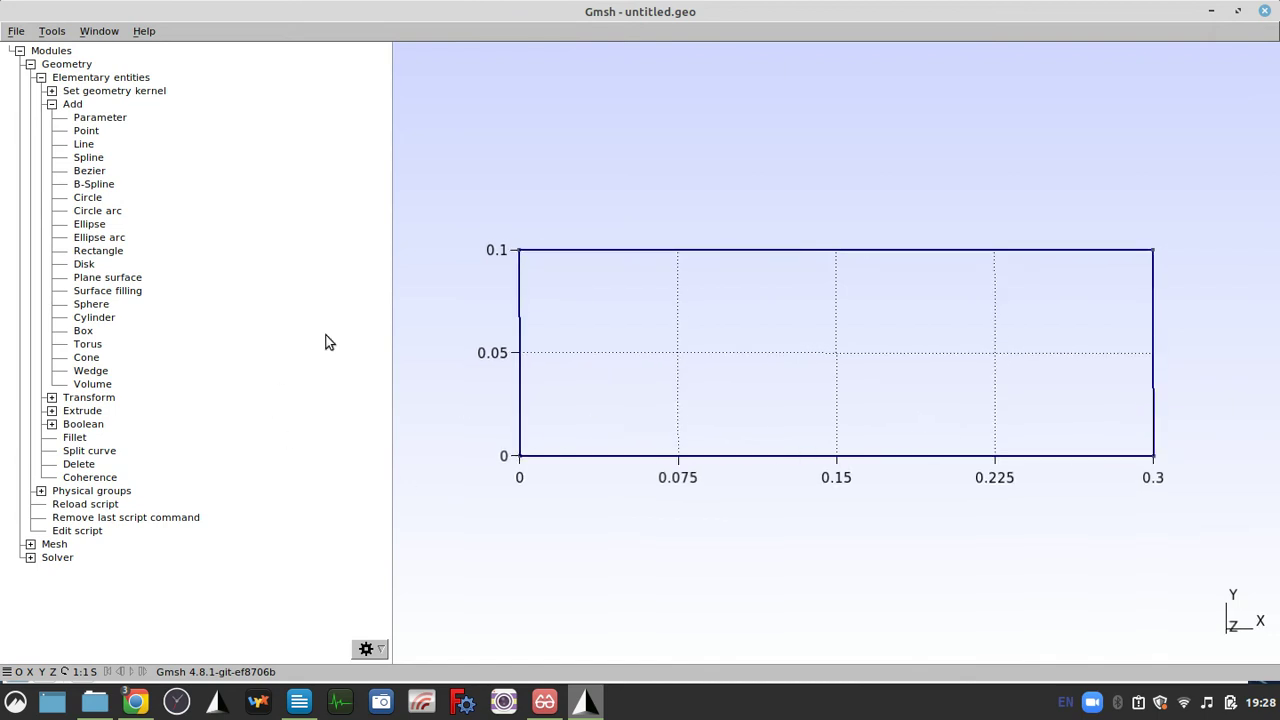
pyautogui.click(51, 411)
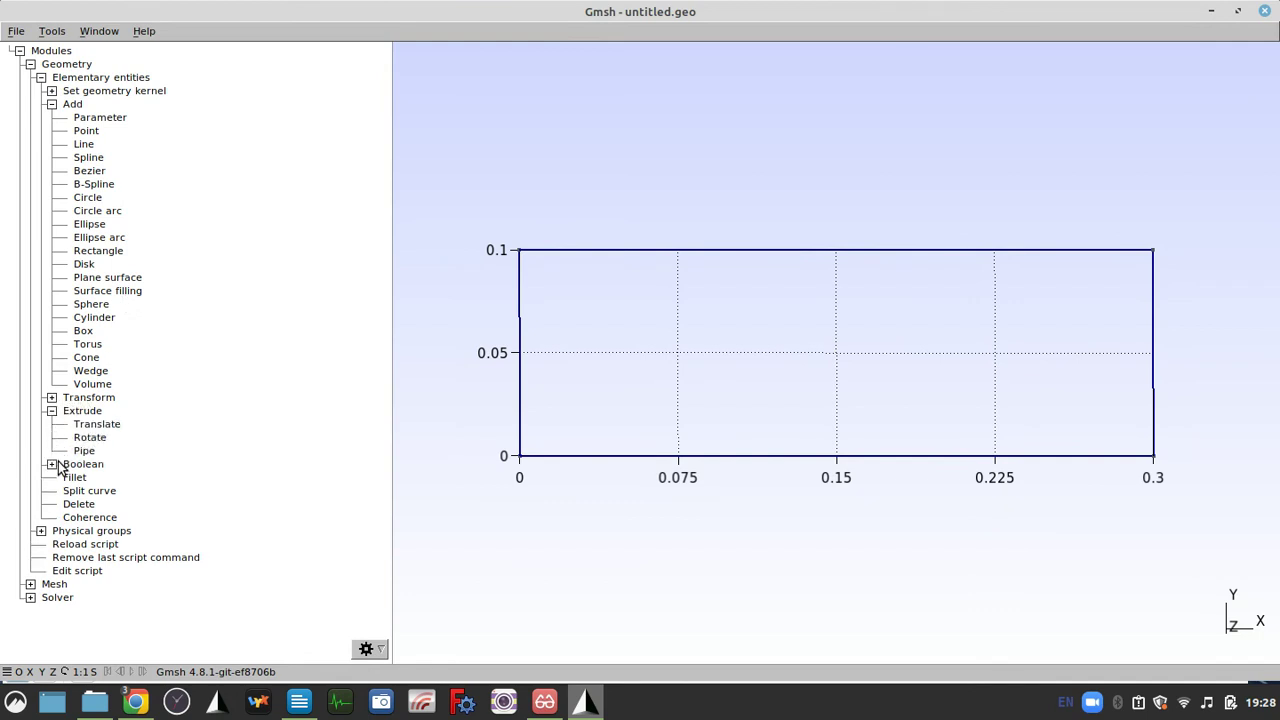
pyautogui.click(41, 531)
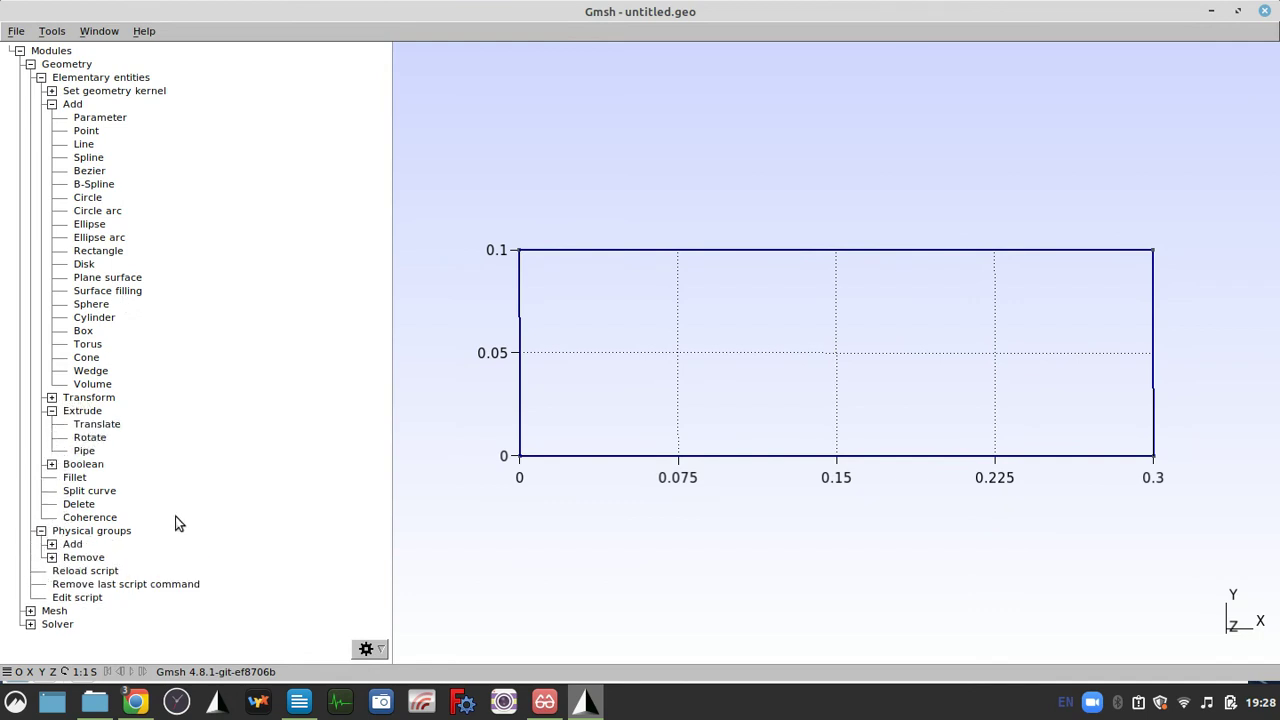
pyautogui.click(51, 544)
pyautogui.scroll(-2, 190, 548)
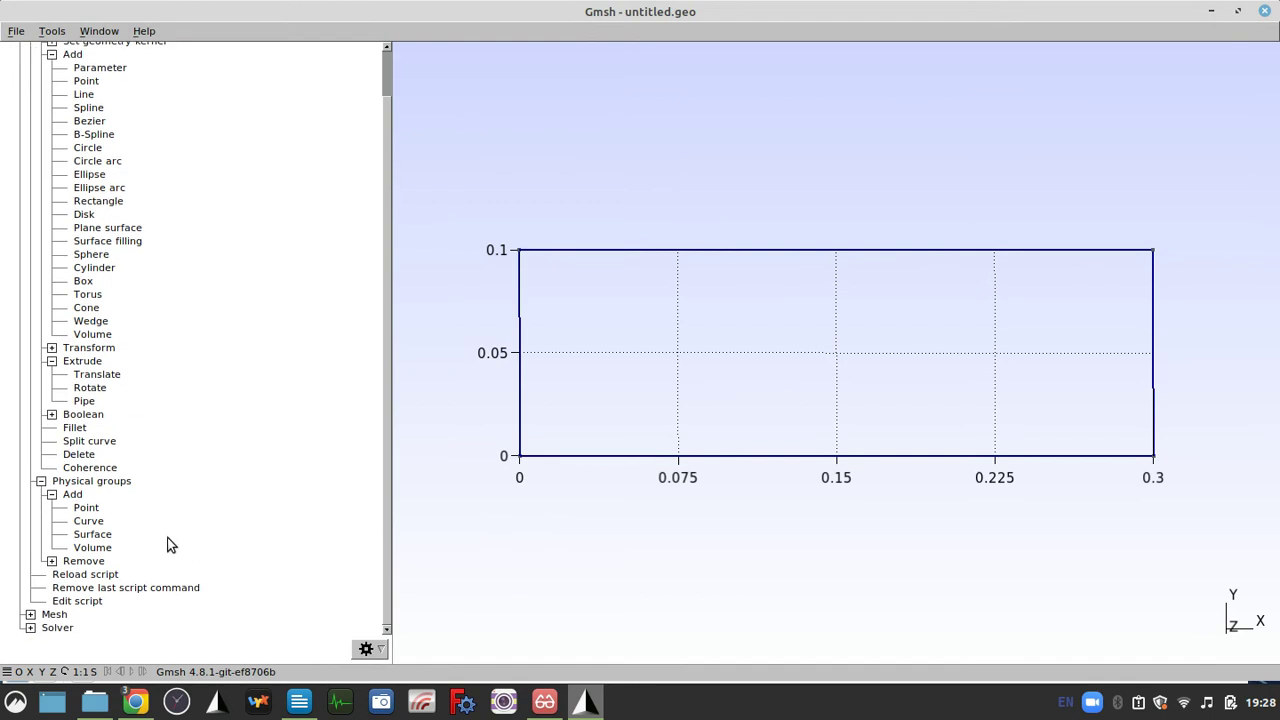
# Step: Create physical curve group Left_Edge from the rectangle's left edge
pyautogui.click(88, 521)
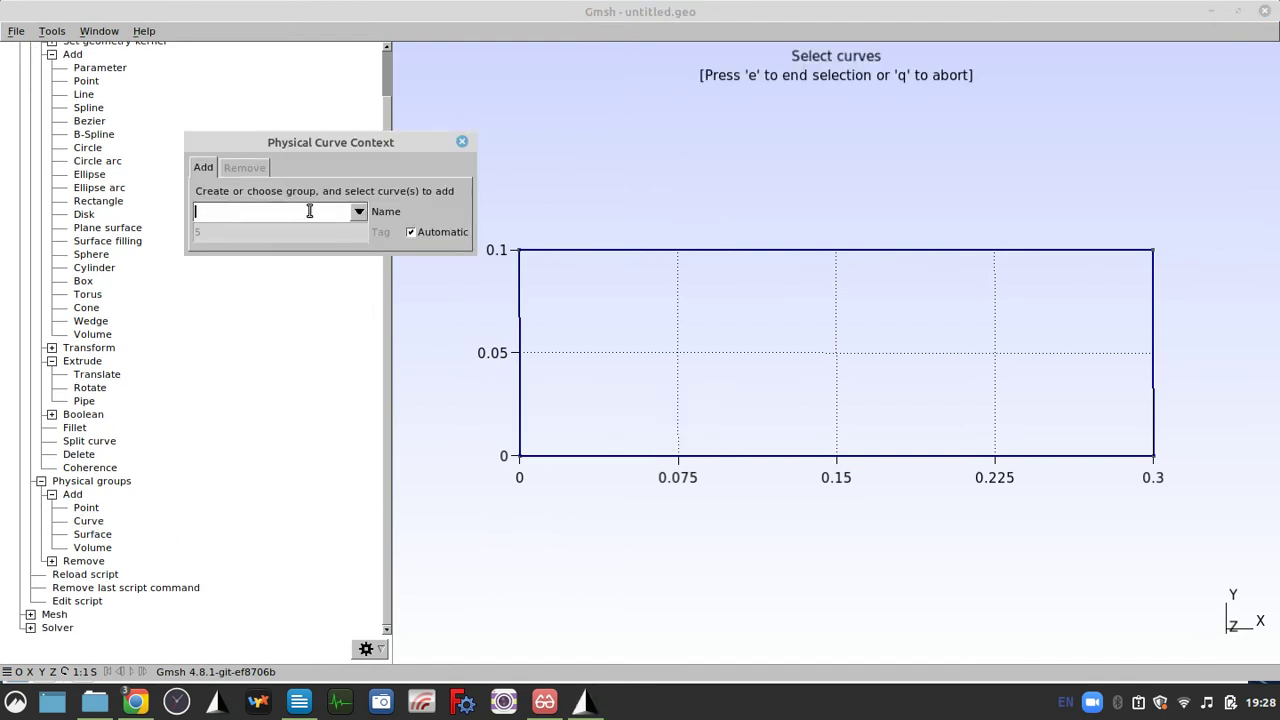
pyautogui.write('Left_Edge')
pyautogui.click(520, 284)
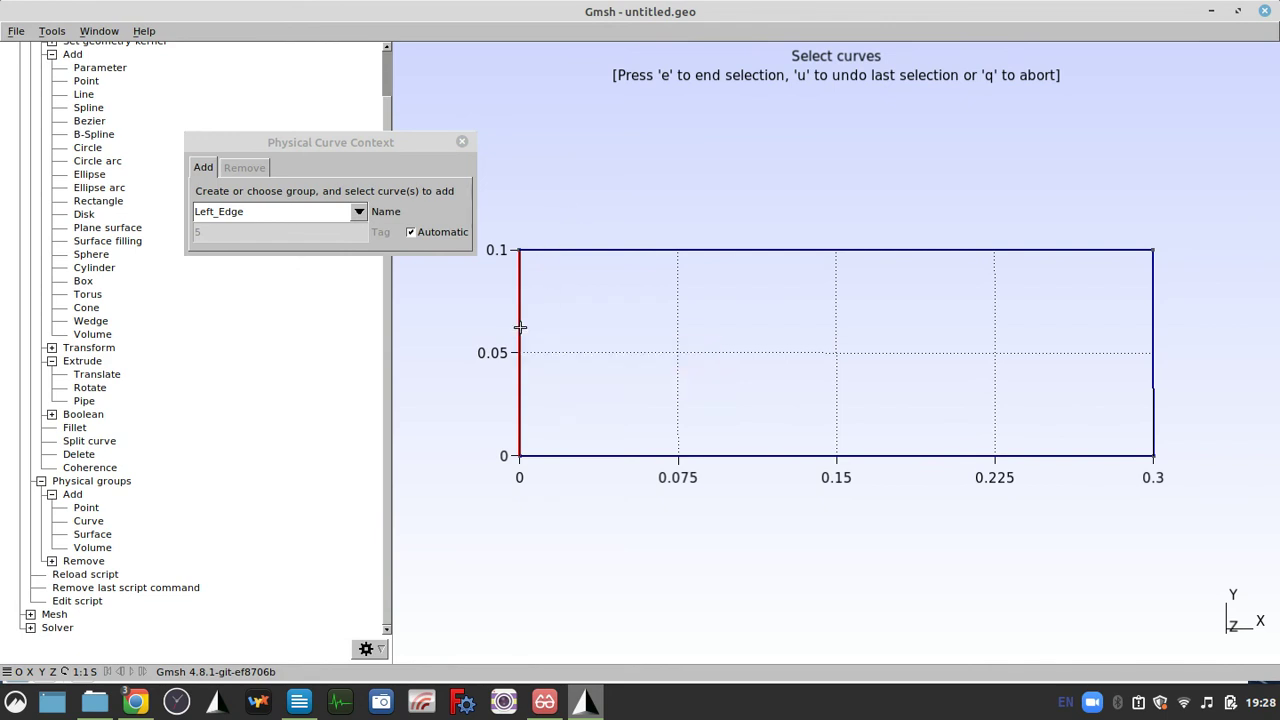
pyautogui.press('e')
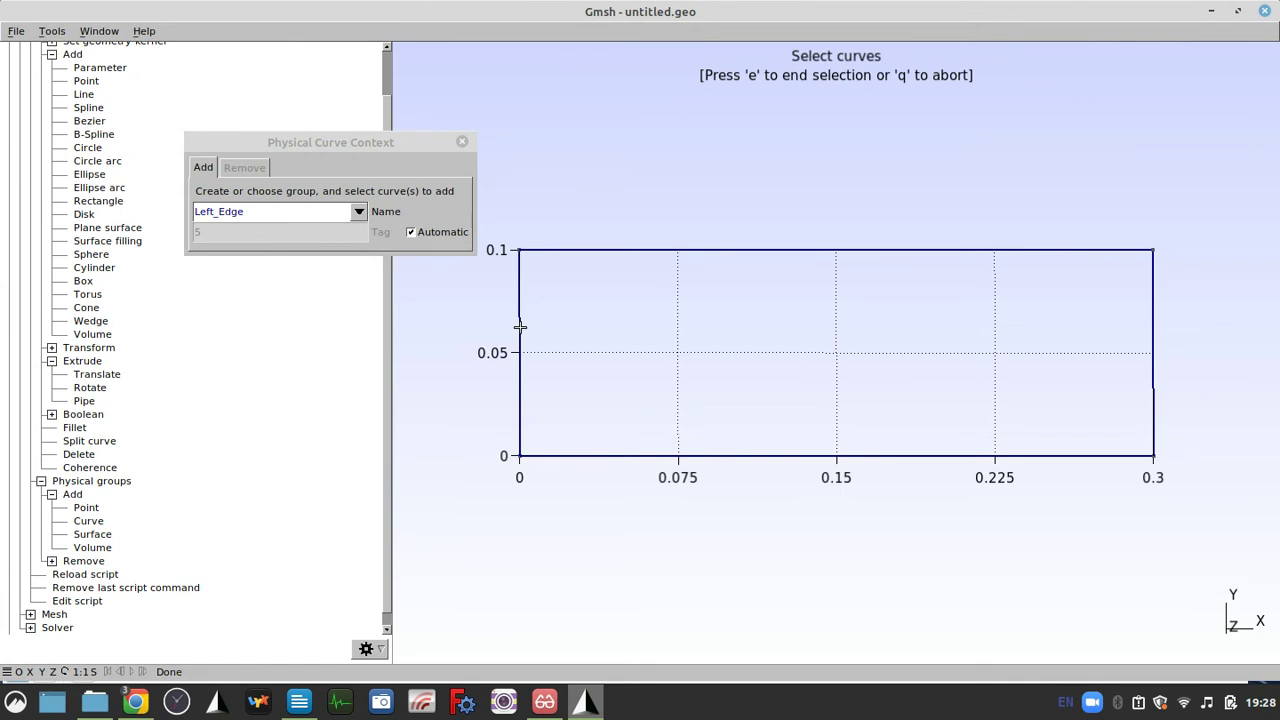
# Step: Create physical curve group Right_Edge from the rectangle's right edge
pyautogui.click(218, 212)
pyautogui.press('BackSpace')
pyautogui.press('BackSpace')
pyautogui.press('BackSpace')
pyautogui.press('BackSpace')
pyautogui.press('BackSpace')
pyautogui.write('Right_')
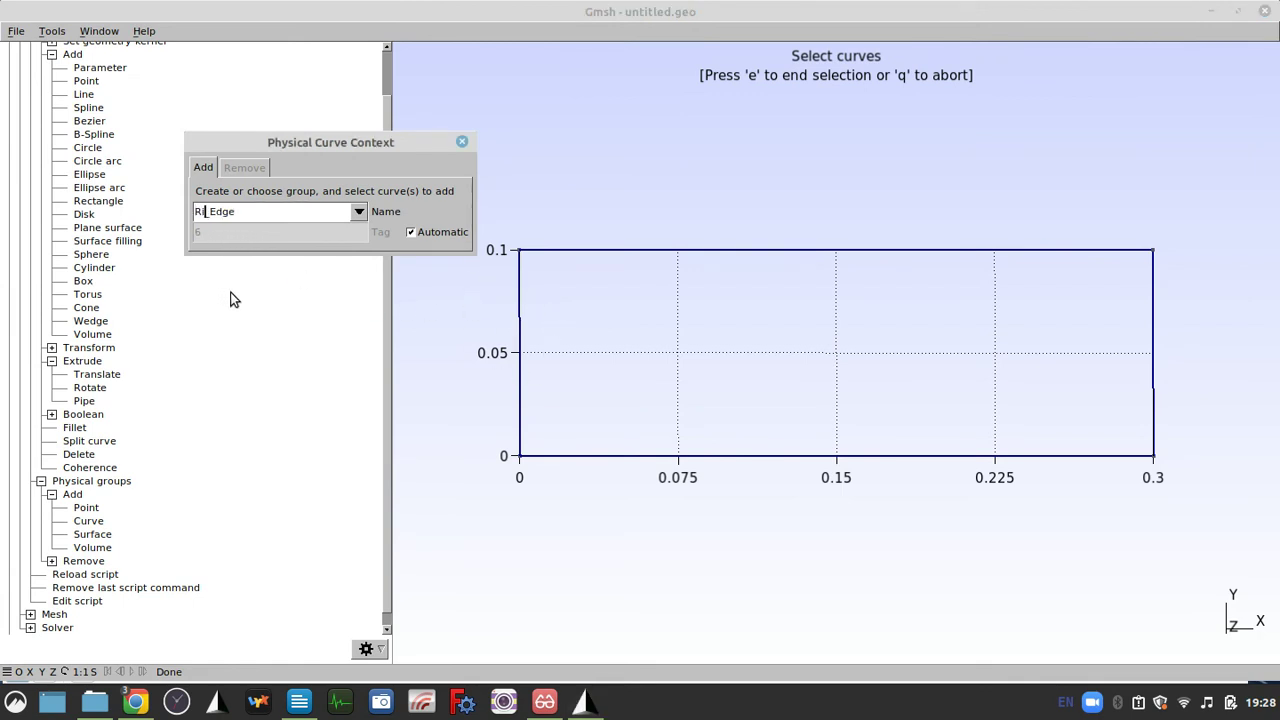
pyautogui.click(1154, 377)
pyautogui.press('e')
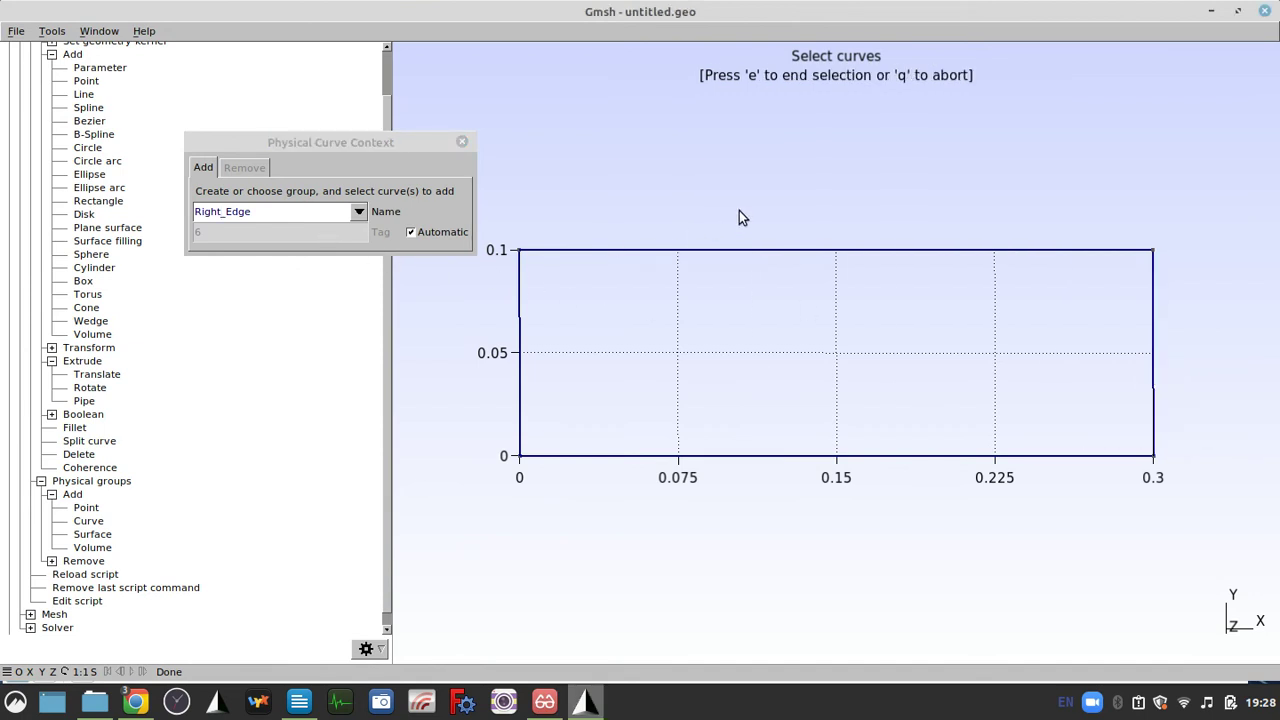
pyautogui.press('q')
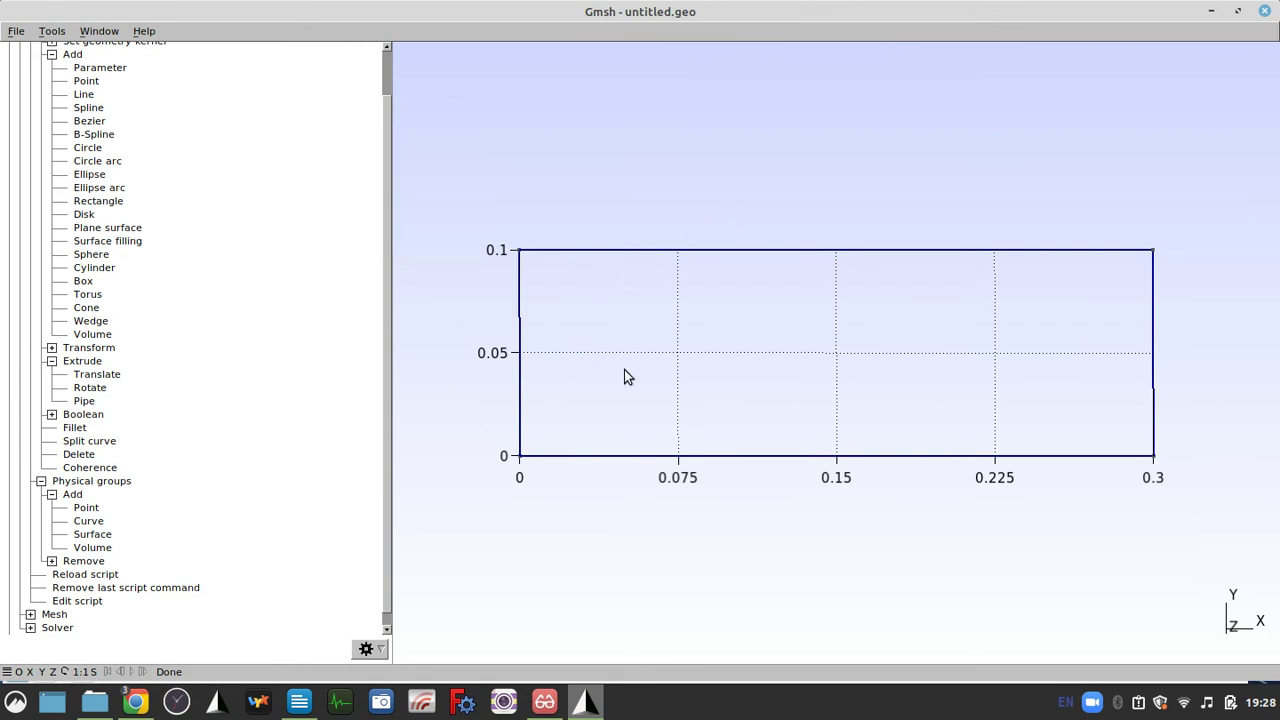
pyautogui.moveTo(624, 376); pyautogui.dragTo(614, 366)
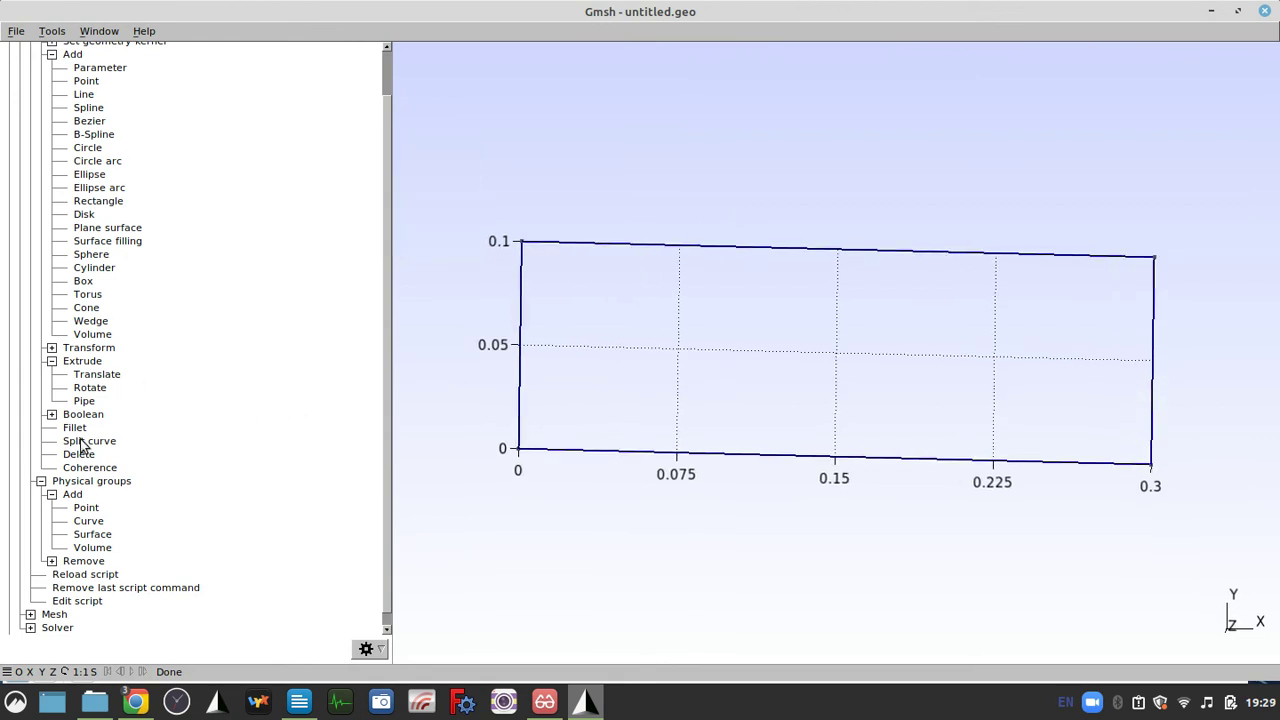
pyautogui.click(105, 535)
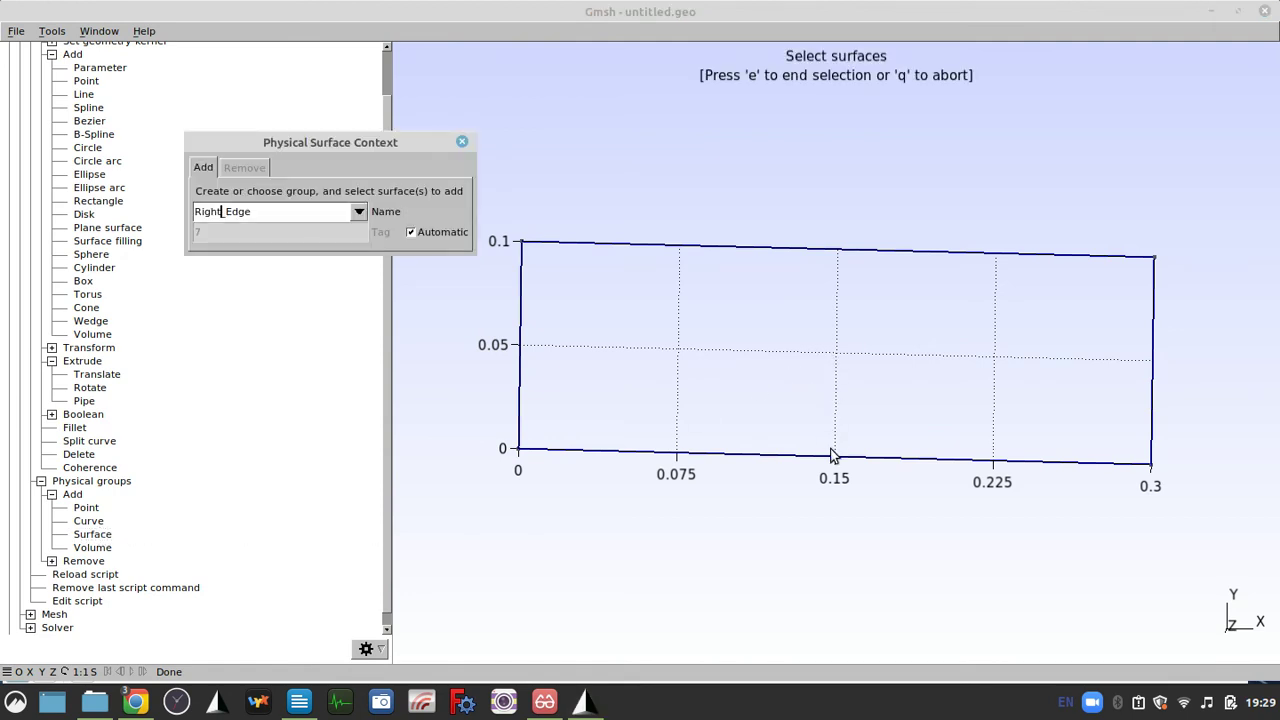
pyautogui.moveTo(310, 208); pyautogui.dragTo(190, 213)
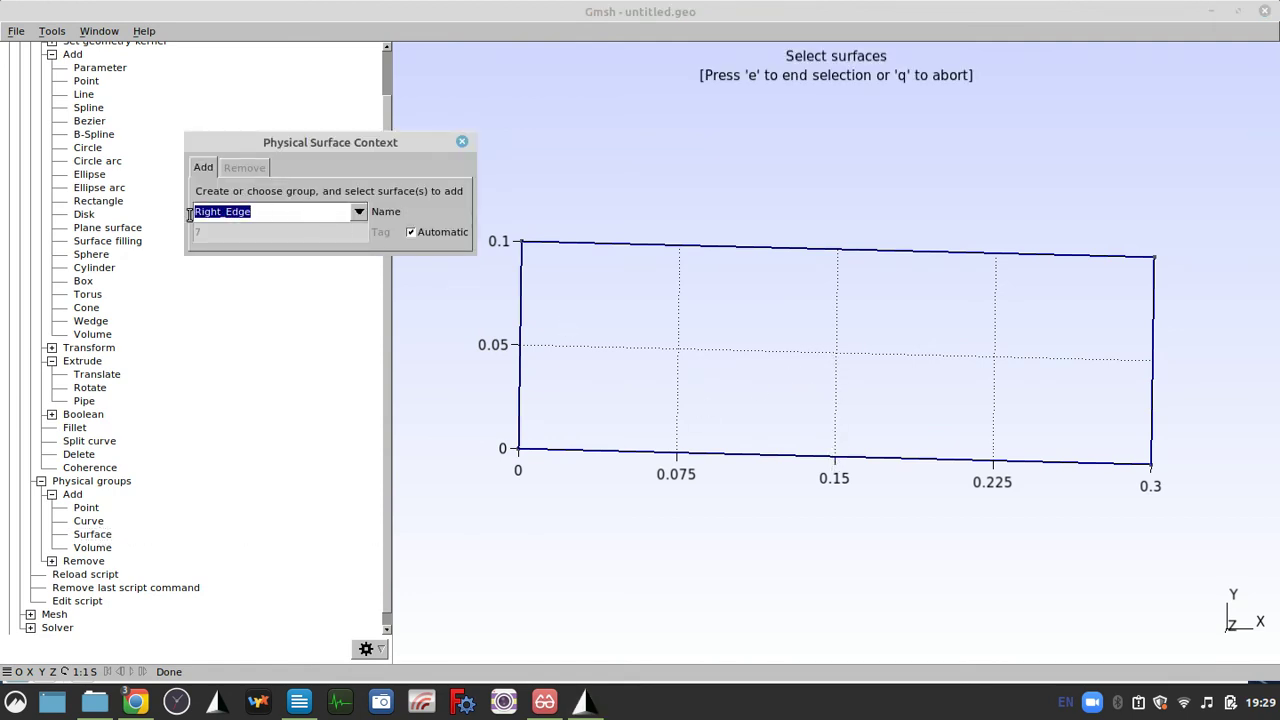
pyautogui.press('BackSpace')
pyautogui.click(462, 142)
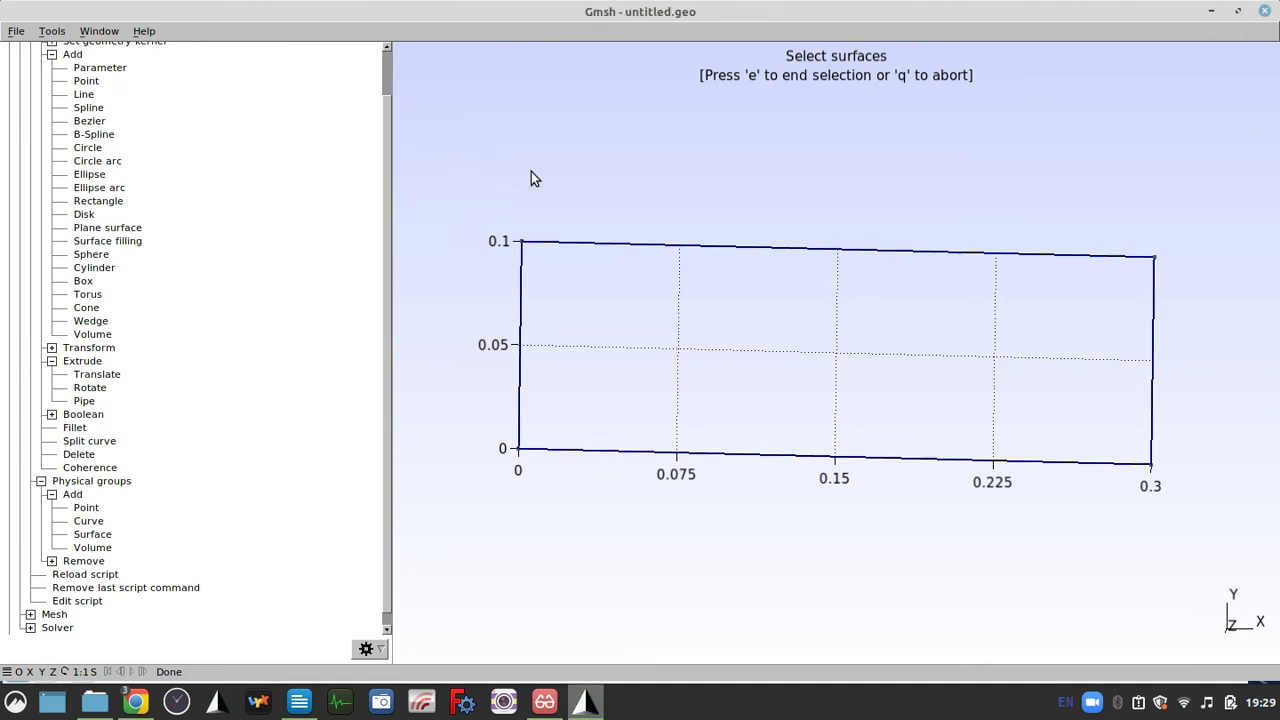
pyautogui.press('q')
pyautogui.scroll(1, 300, 206)
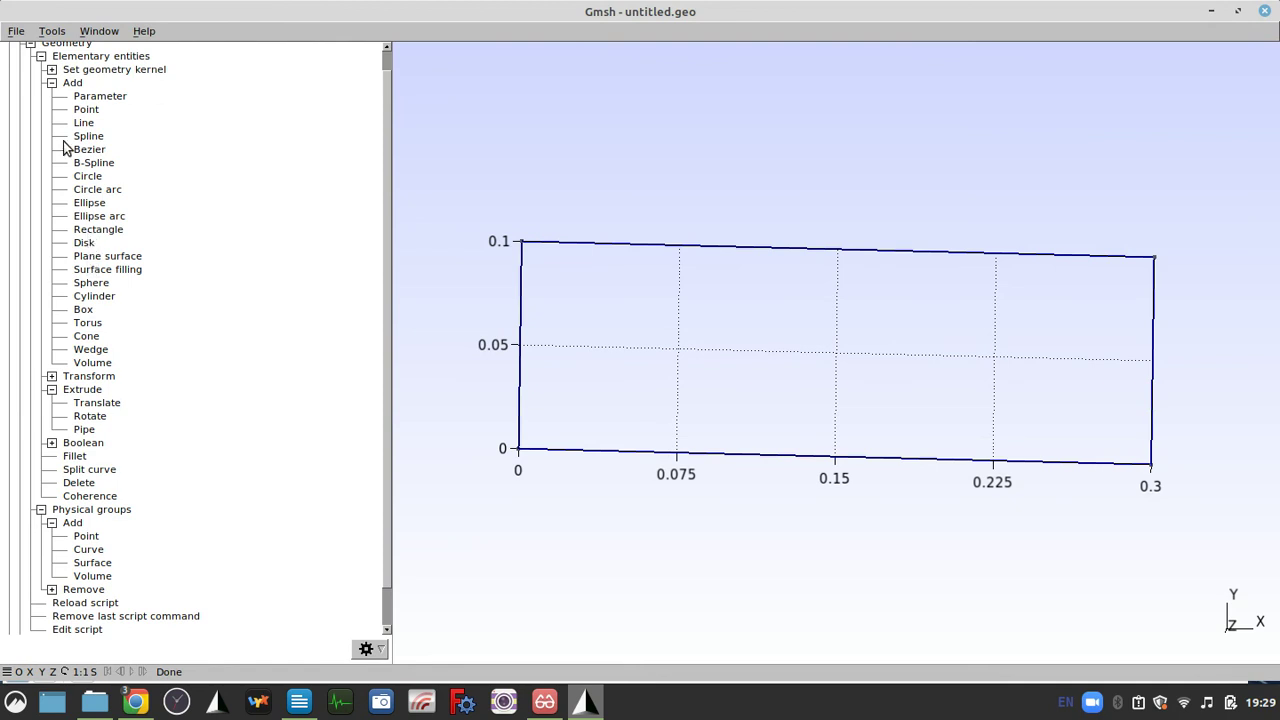
# Step: Add a plane surface bounded by the rectangle outline, with no holes
pyautogui.scroll(1, 46, 82)
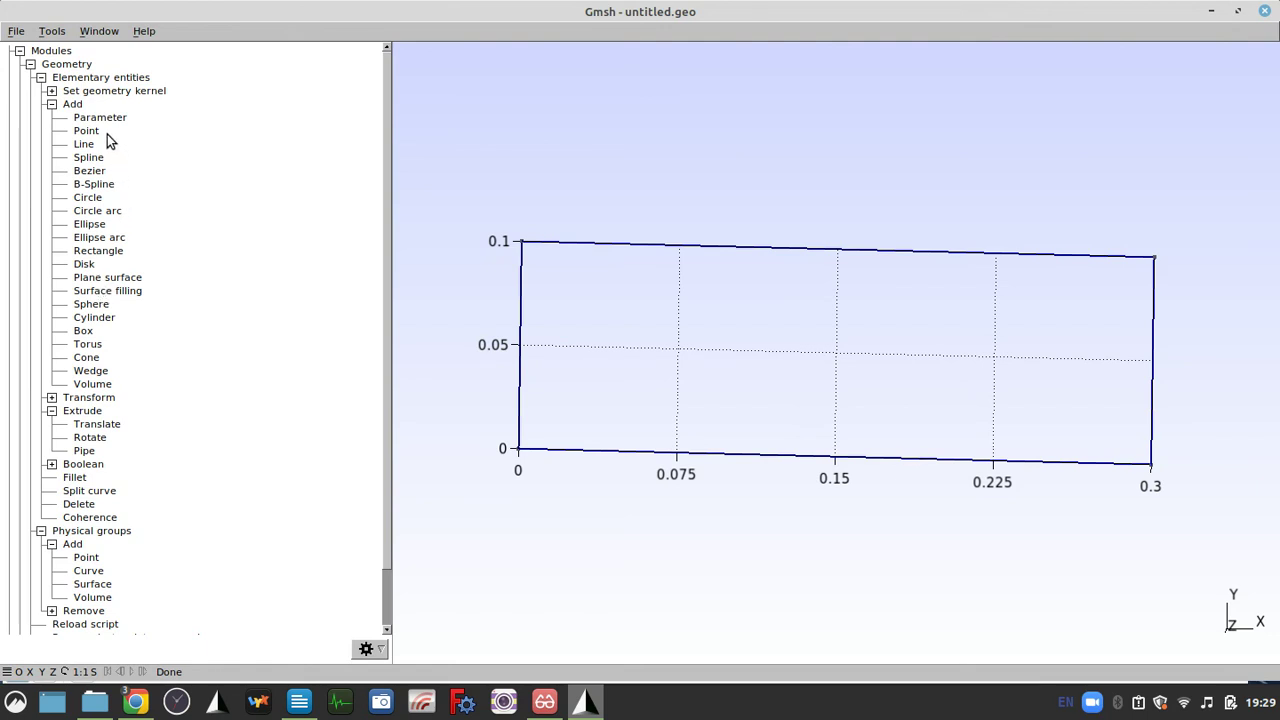
pyautogui.click(118, 279)
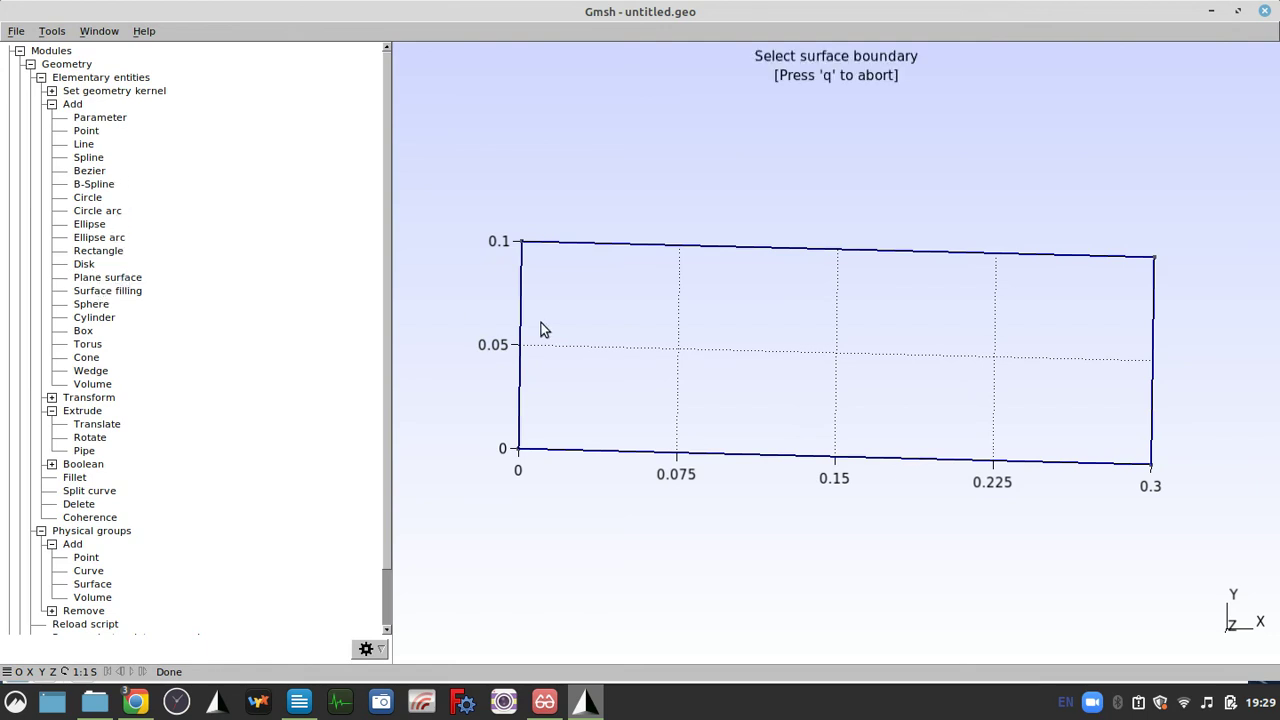
pyautogui.click(557, 246)
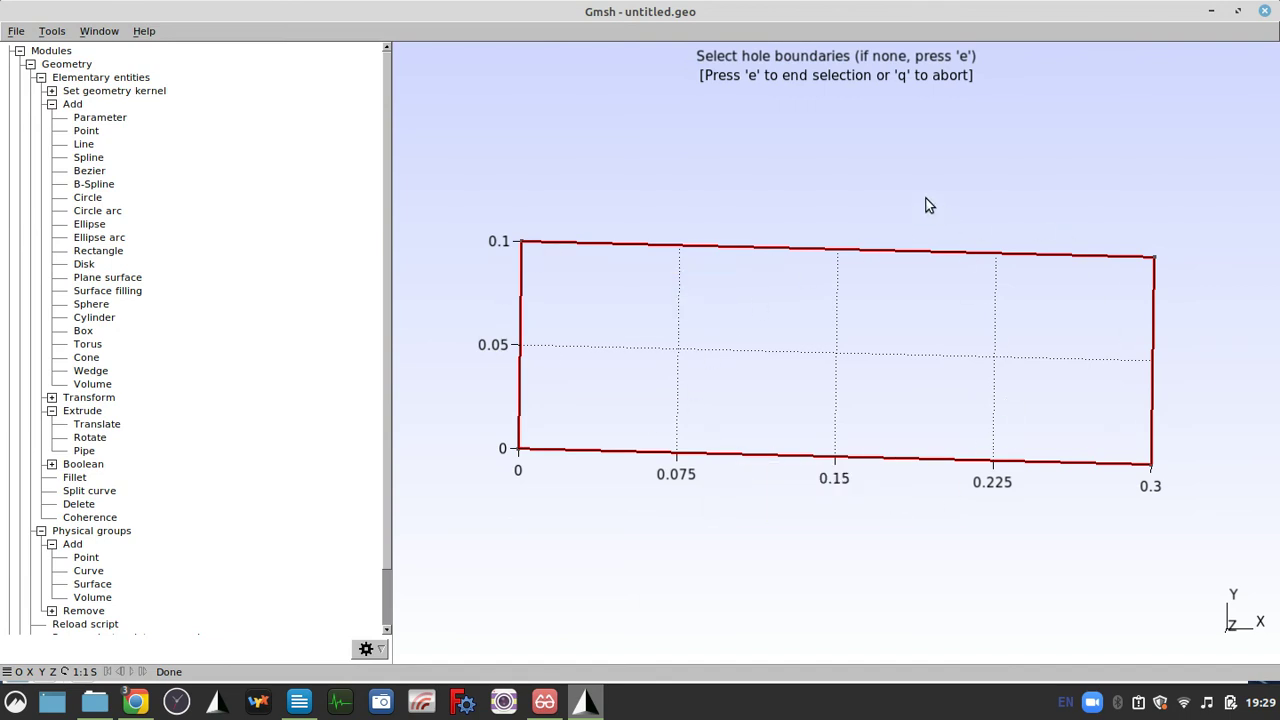
pyautogui.press('e')
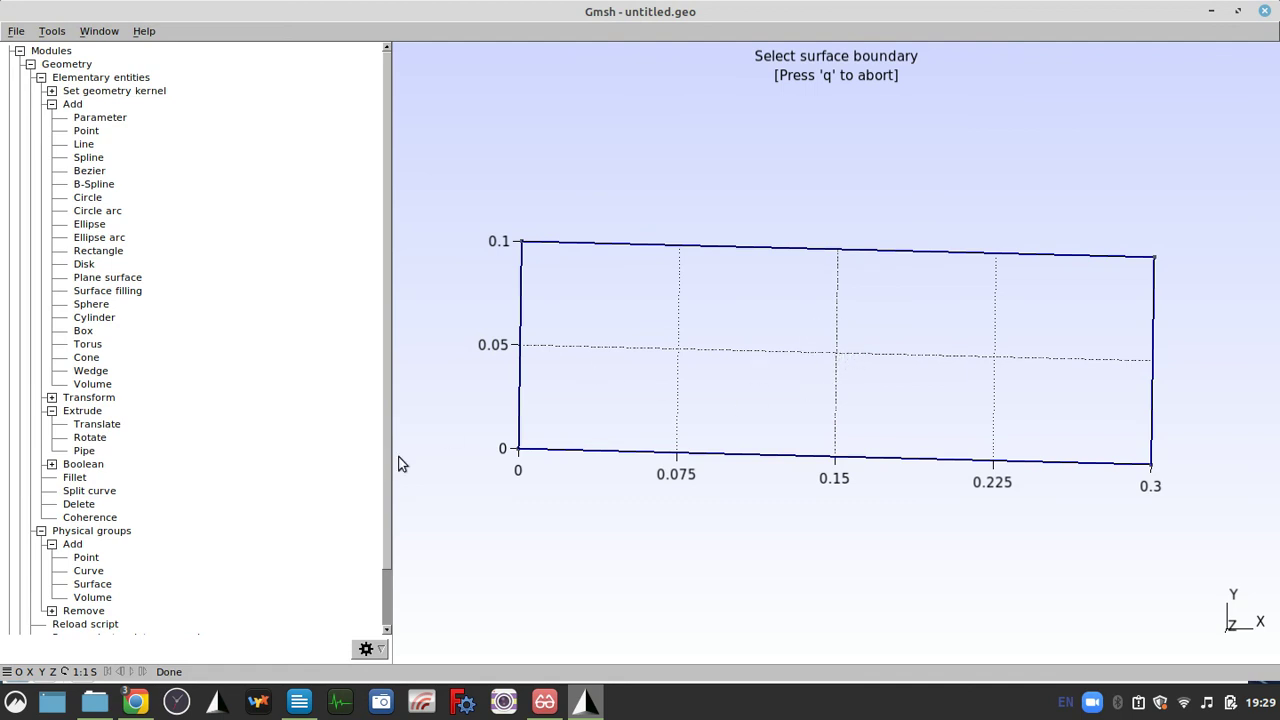
pyautogui.scroll(-2, 372, 478)
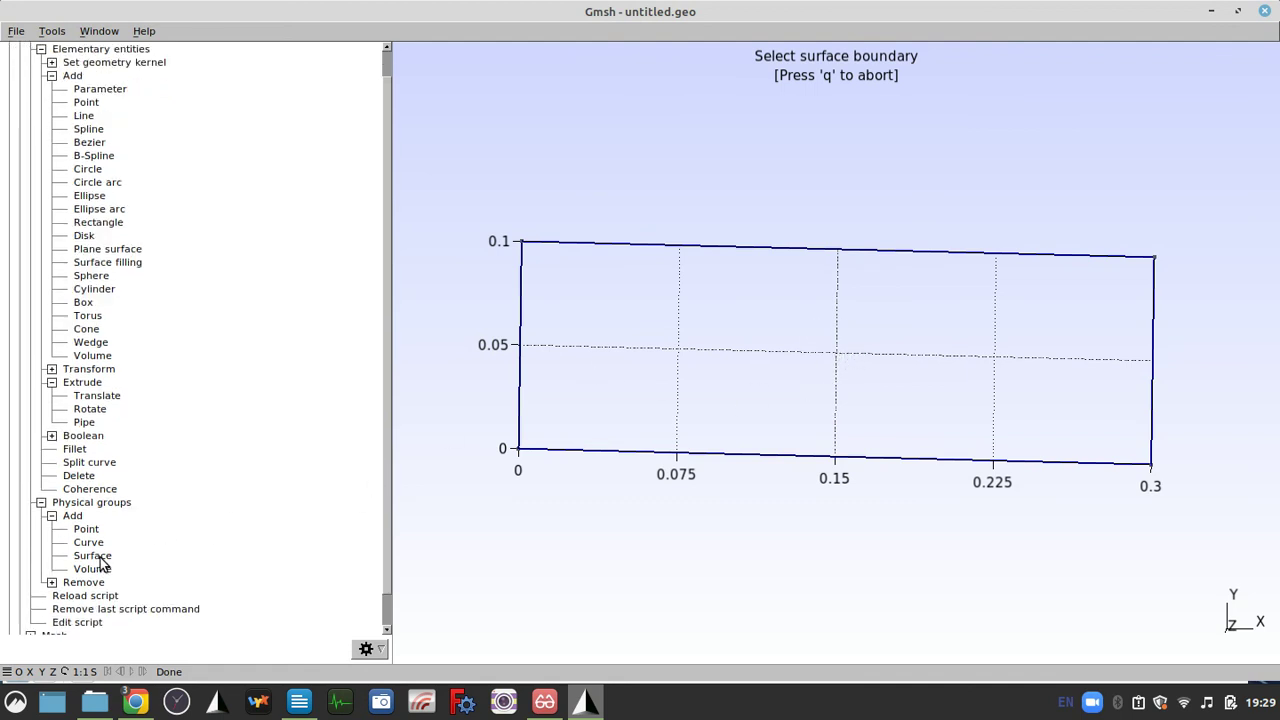
# Step: Create physical surface group Beam containing the rectangle's plane surface
pyautogui.click(100, 557)
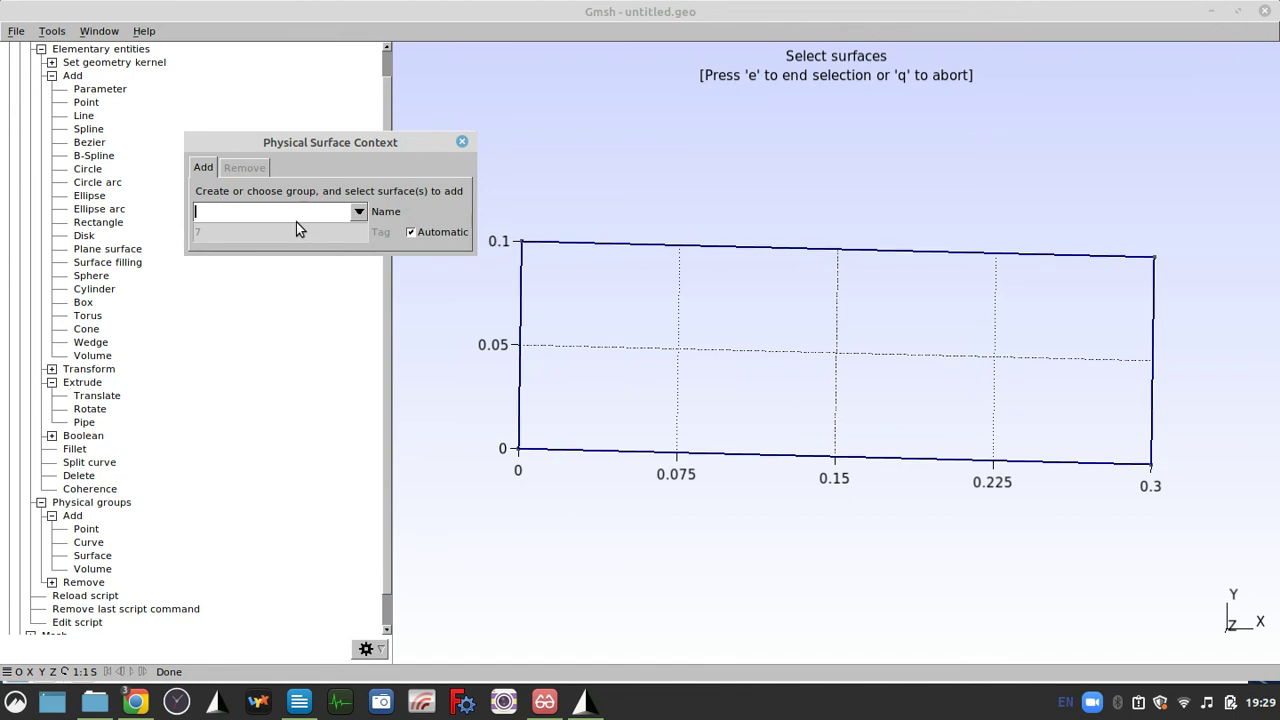
pyautogui.write('Beam')
pyautogui.click(836, 349)
pyautogui.press('e')
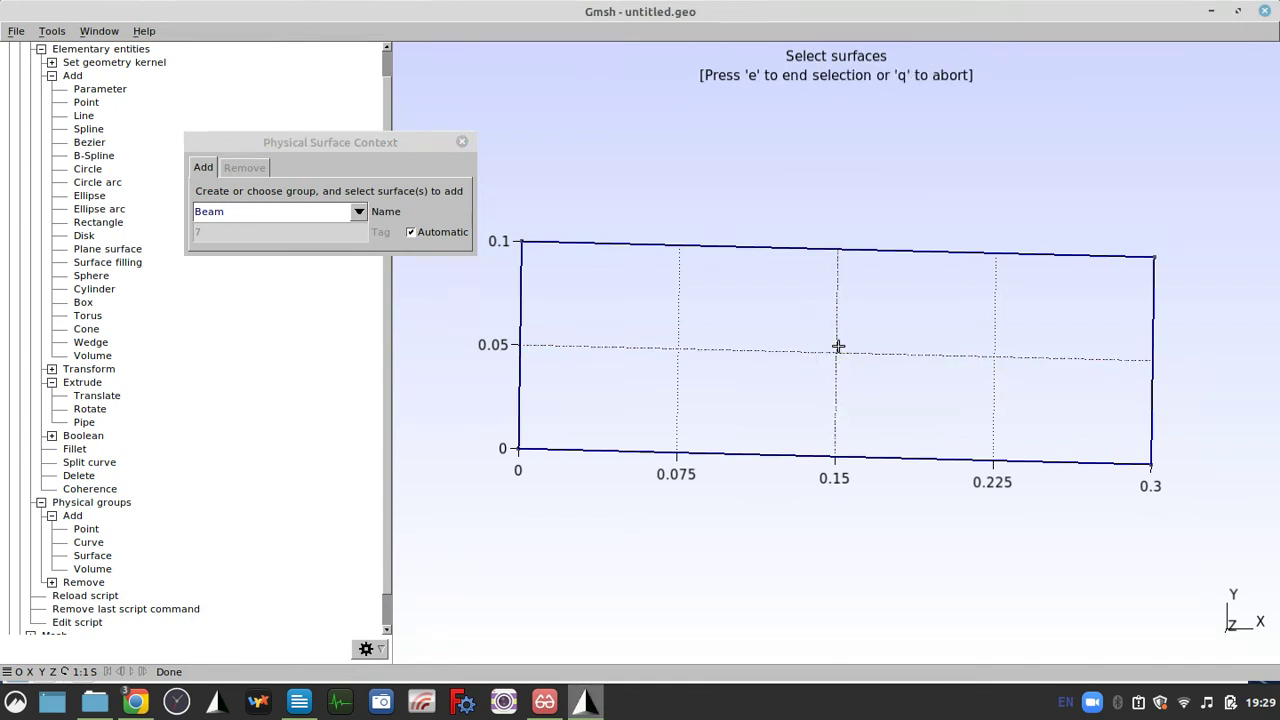
pyautogui.press('q')
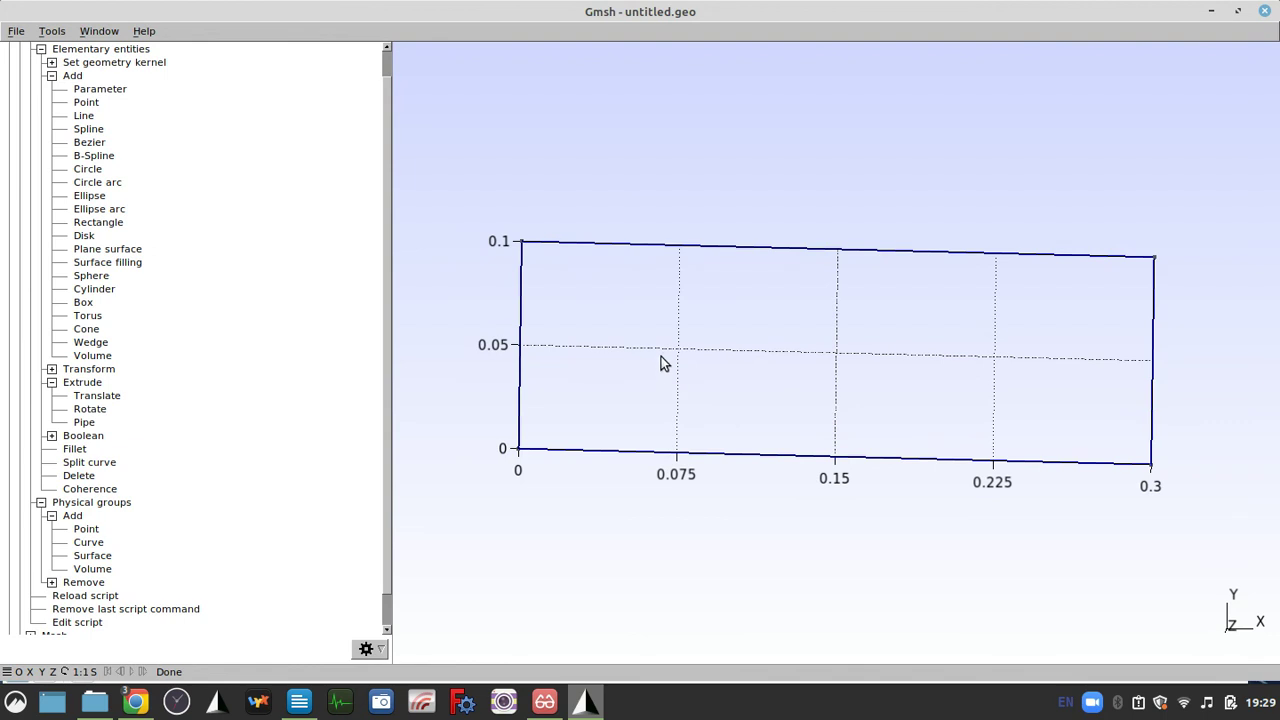
pyautogui.moveTo(666, 353)
pyautogui.moveTo(1032, 258)
pyautogui.moveTo(471, 537); pyautogui.dragTo(534, 557)
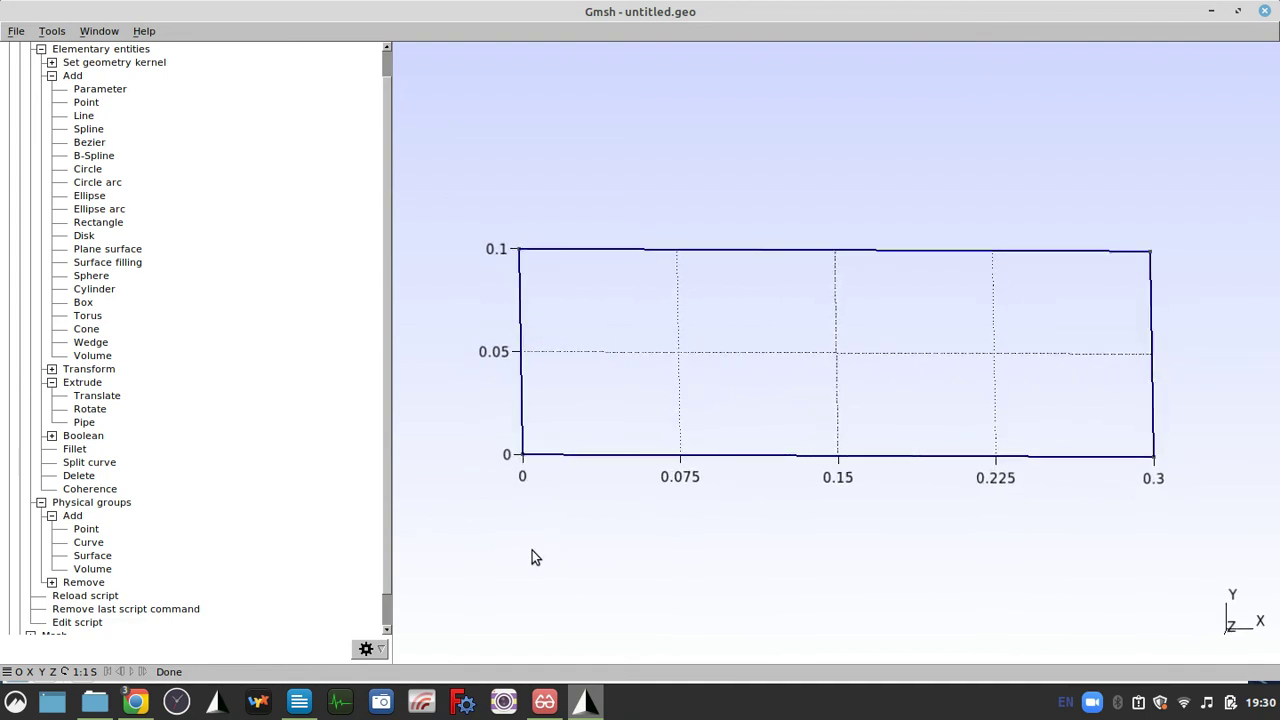
pyautogui.moveTo(138, 704)
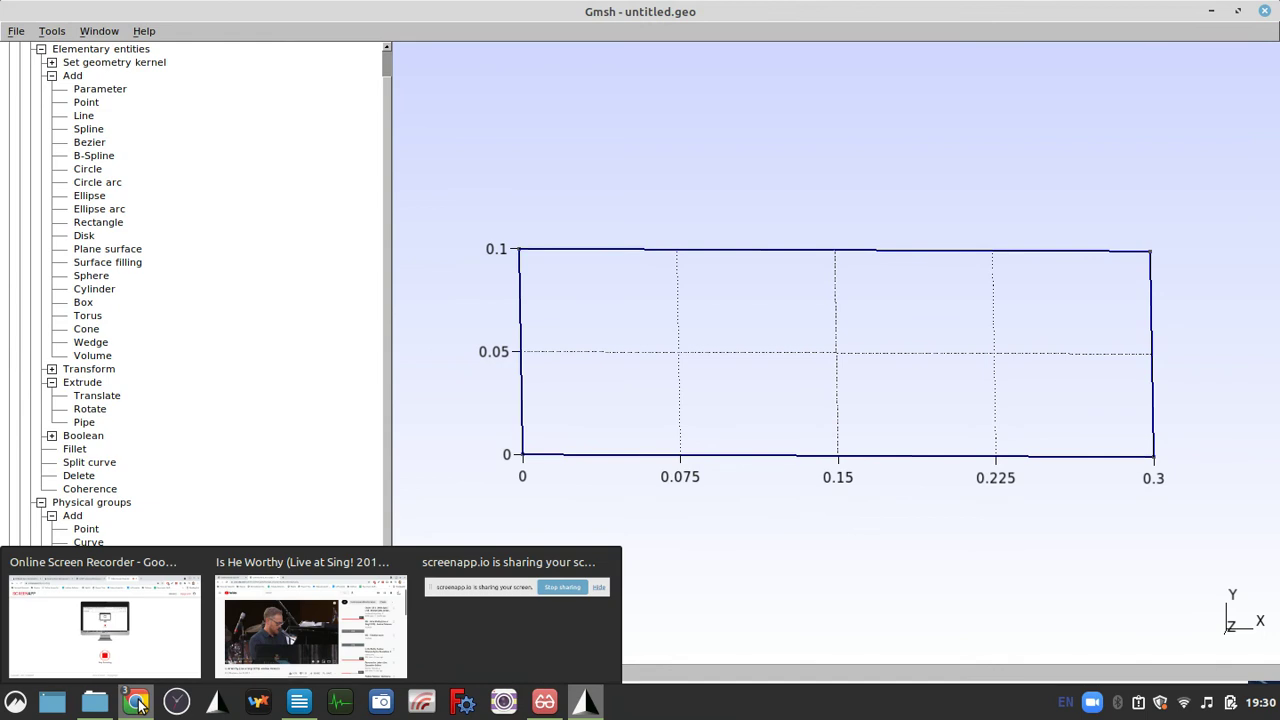